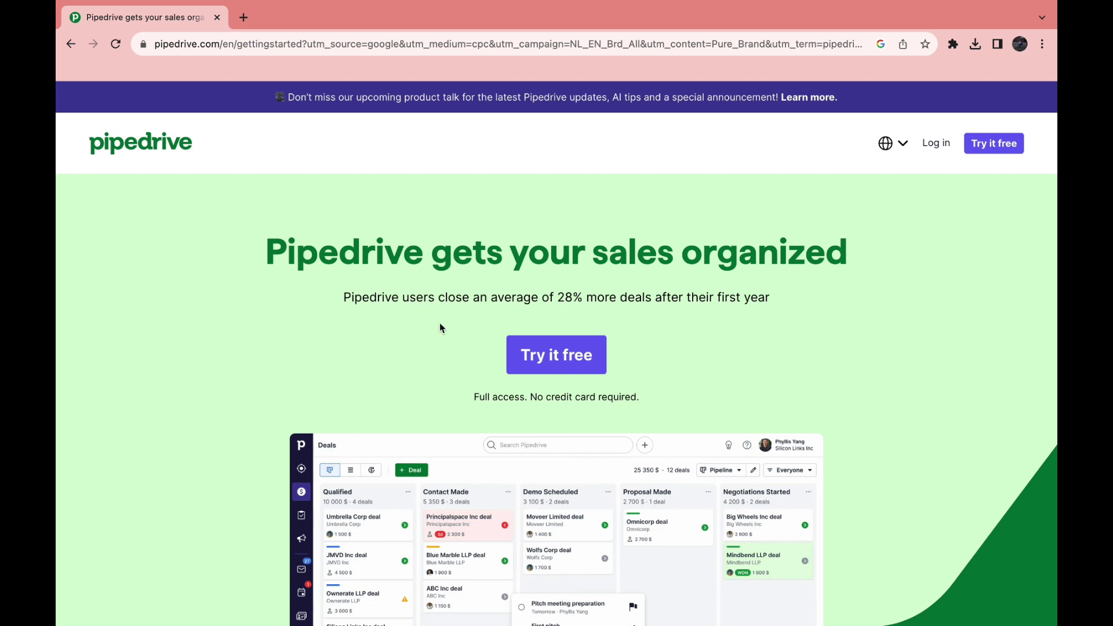
Scroll through the Pipedrive landing page's feature overview and back up toward the top
{"action": "left_click_drag", "start_coordinate": [473, 397], "coordinate": [632, 397]}
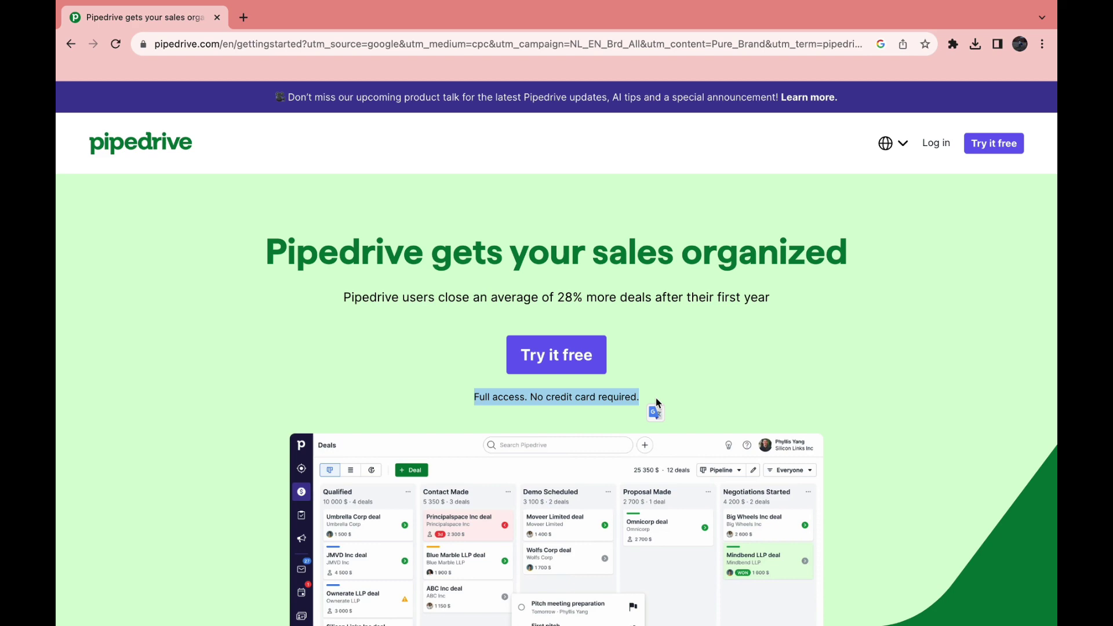
{"action": "left_click", "coordinate": [197, 450]}
{"action": "scroll", "coordinate": [197, 450], "scroll_direction": "down", "scroll_amount": 9}
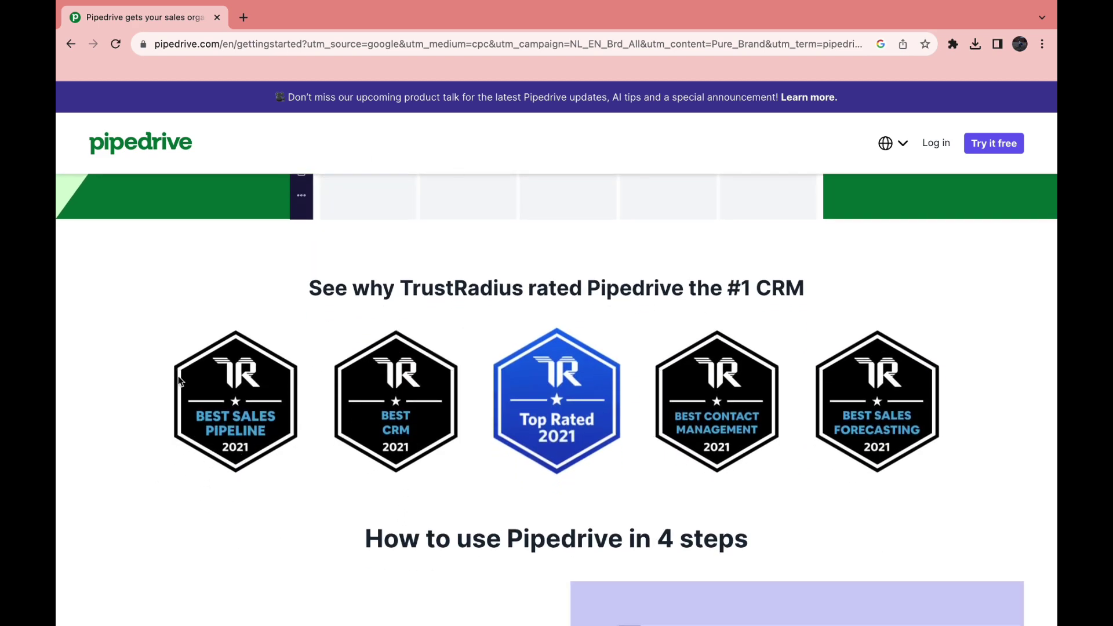
{"action": "scroll", "coordinate": [179, 381], "scroll_direction": "down", "scroll_amount": 6}
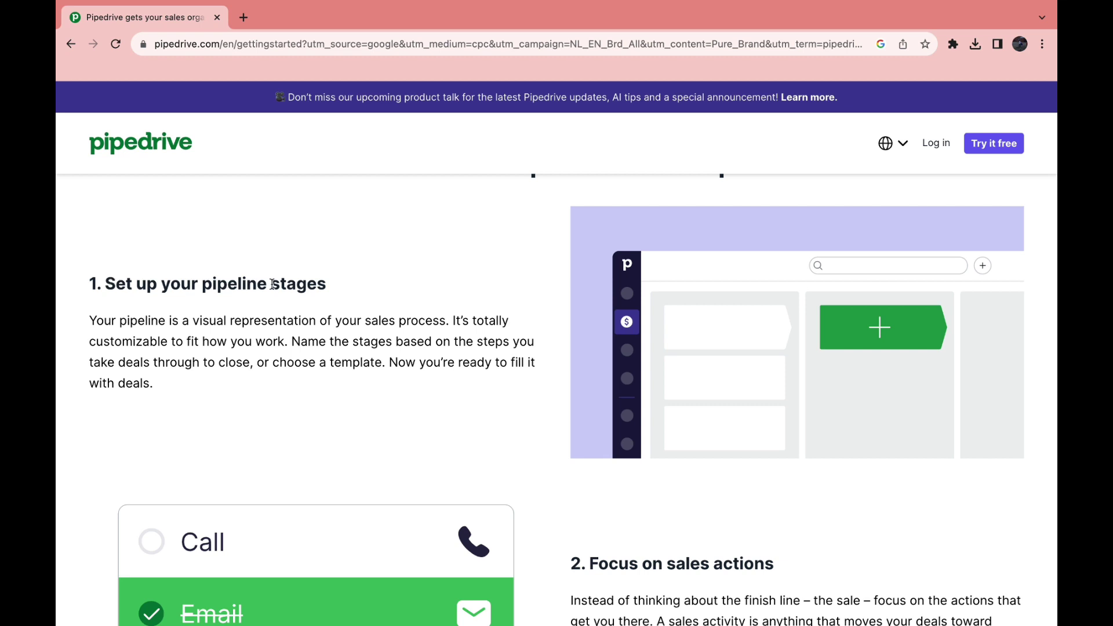
{"action": "scroll", "coordinate": [256, 530], "scroll_direction": "down", "scroll_amount": 4}
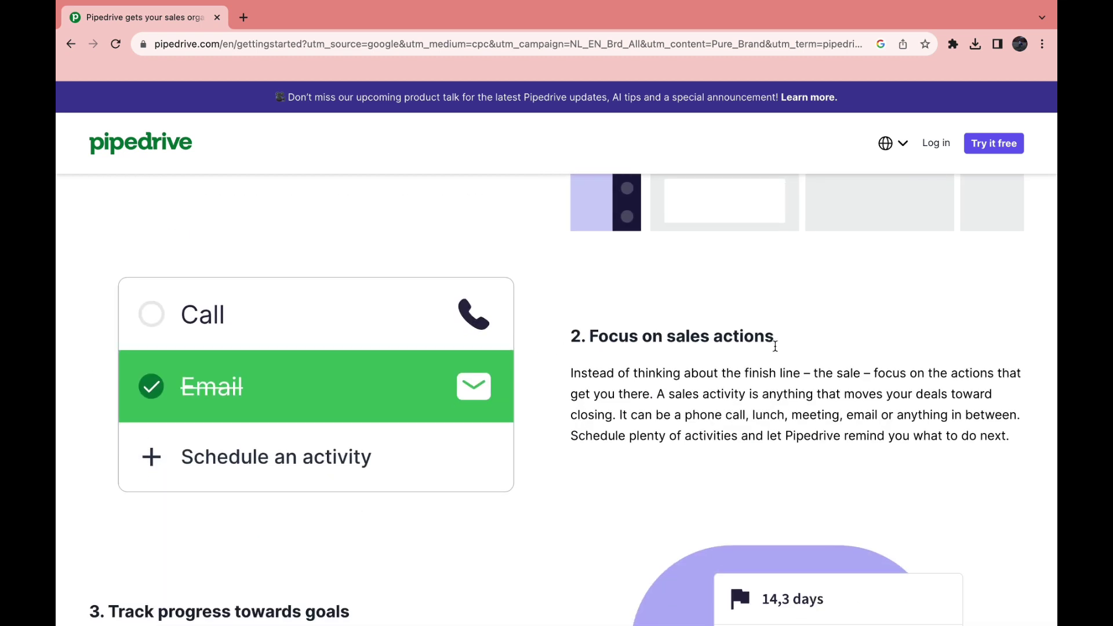
{"action": "scroll", "coordinate": [420, 499], "scroll_direction": "down", "scroll_amount": 4}
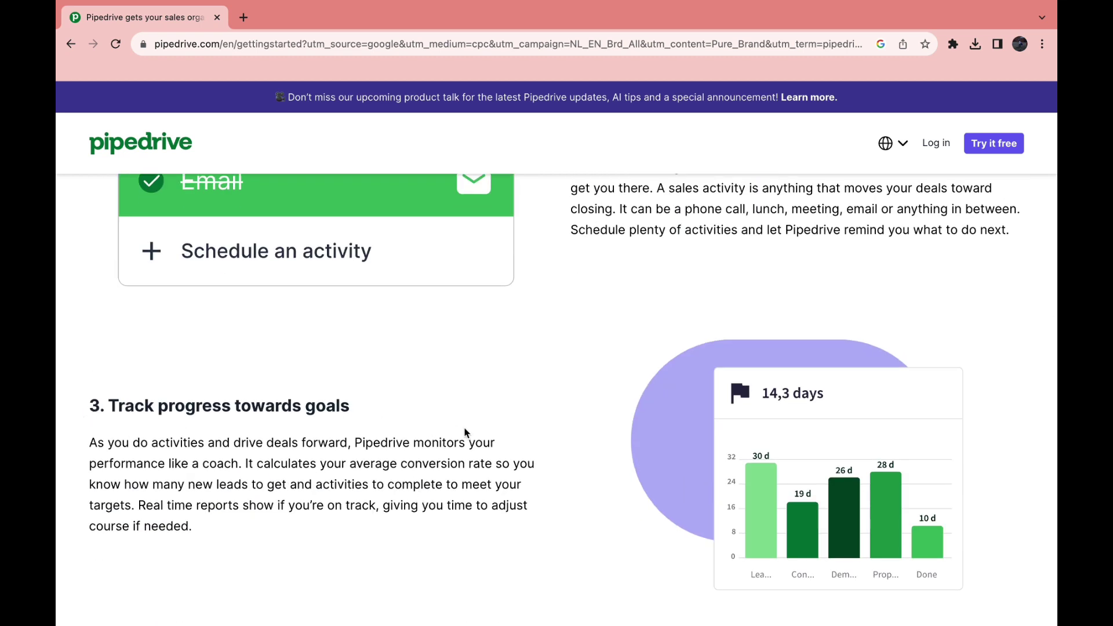
{"action": "scroll", "coordinate": [306, 442], "scroll_direction": "down", "scroll_amount": 7}
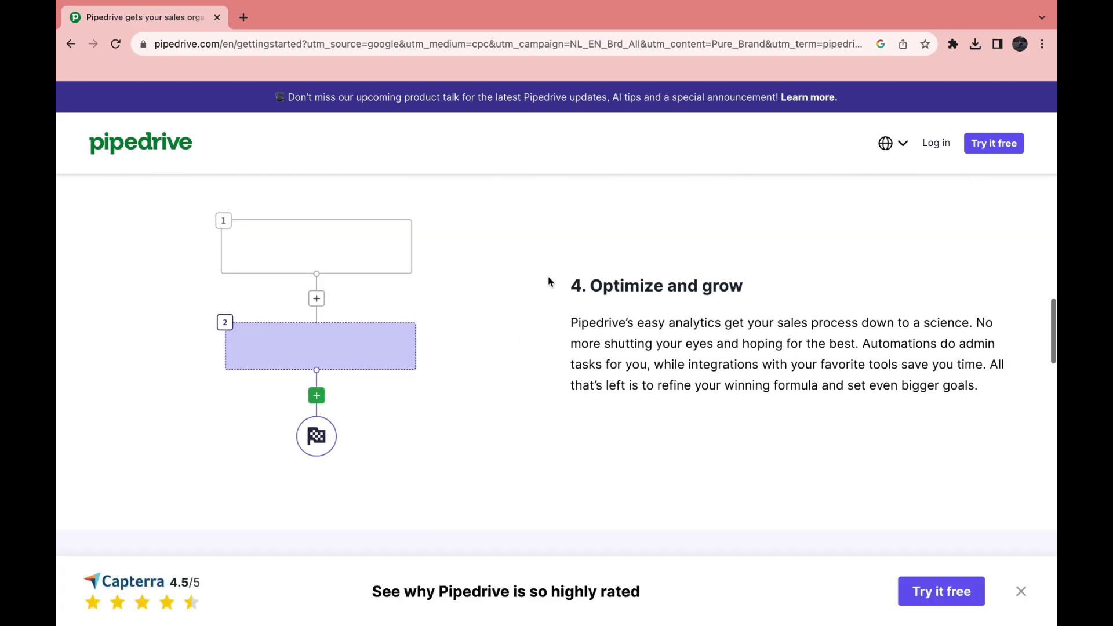
{"action": "scroll", "coordinate": [703, 323], "scroll_direction": "up", "scroll_amount": 20}
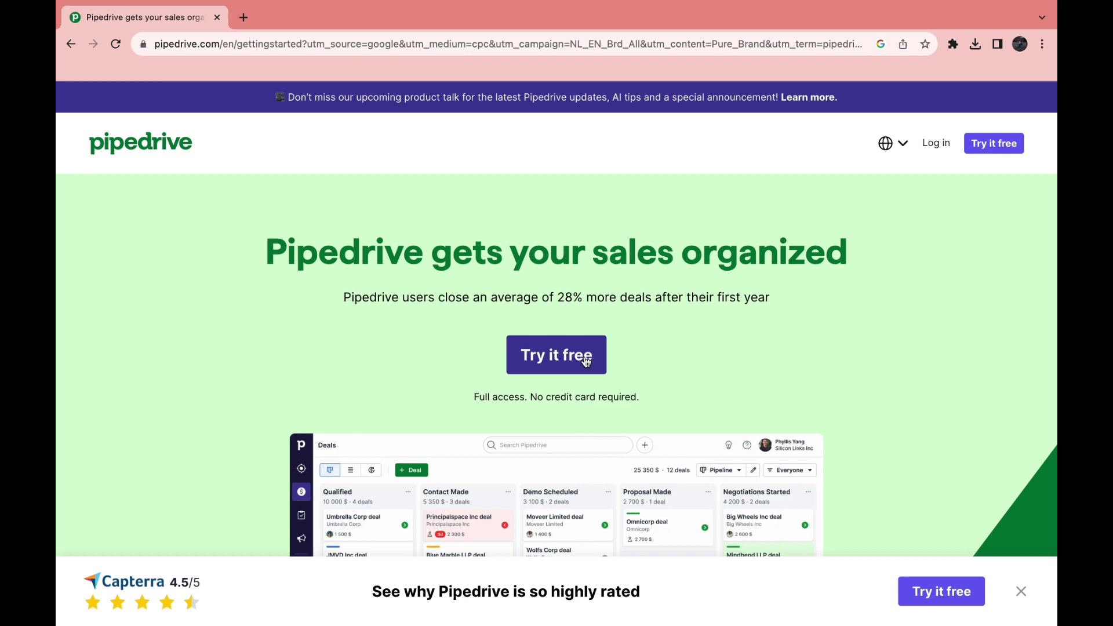
Start the free-trial sign-up with Google, entering the name How to Stuff and the account password
{"action": "left_click", "coordinate": [556, 360]}
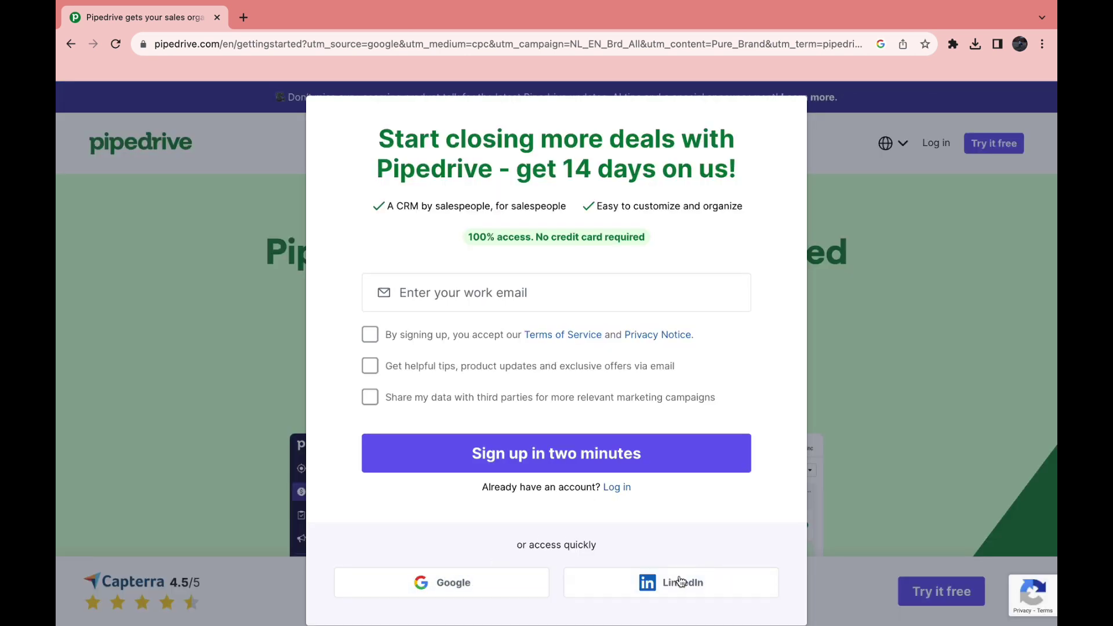
{"action": "left_click", "coordinate": [463, 588]}
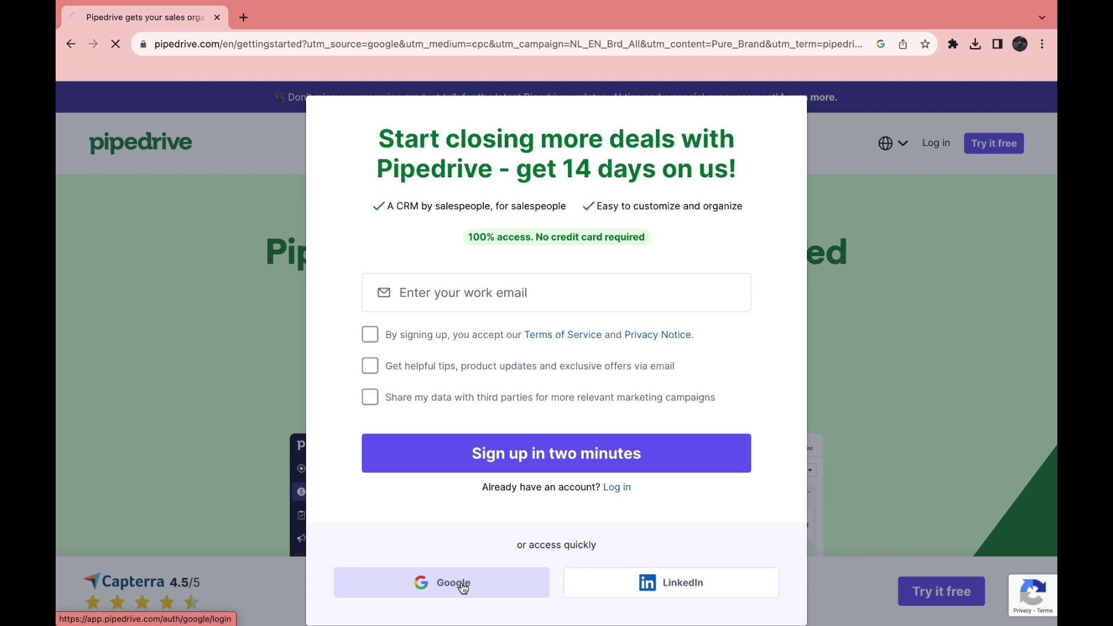
{"action": "left_click", "coordinate": [406, 305]}
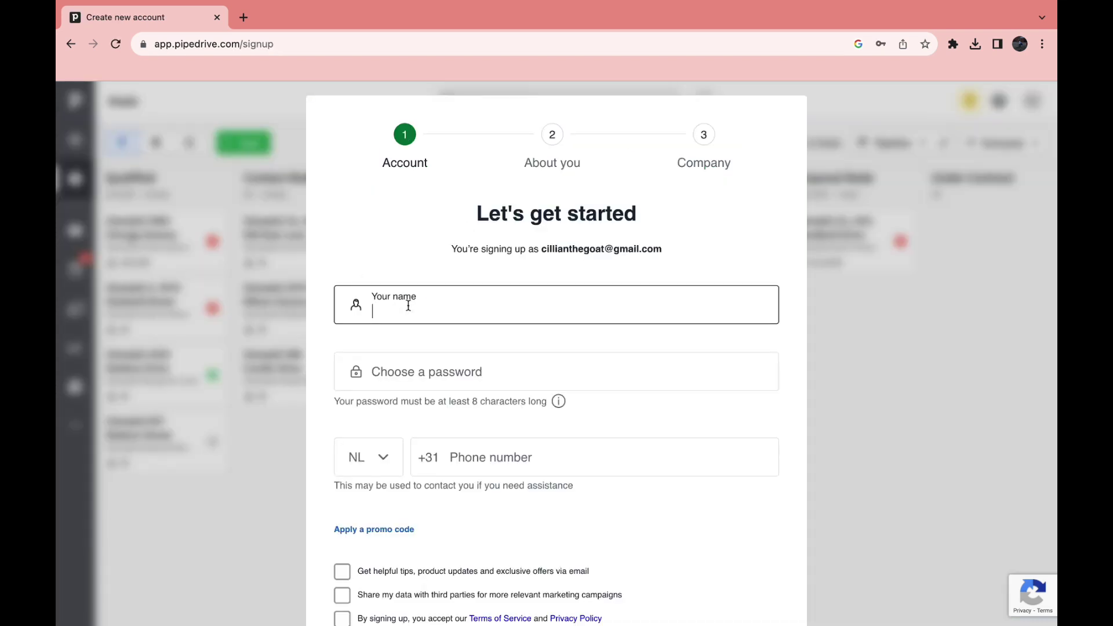
{"action": "type", "text": "How to Stuff"}
{"action": "key", "text": "Return"}
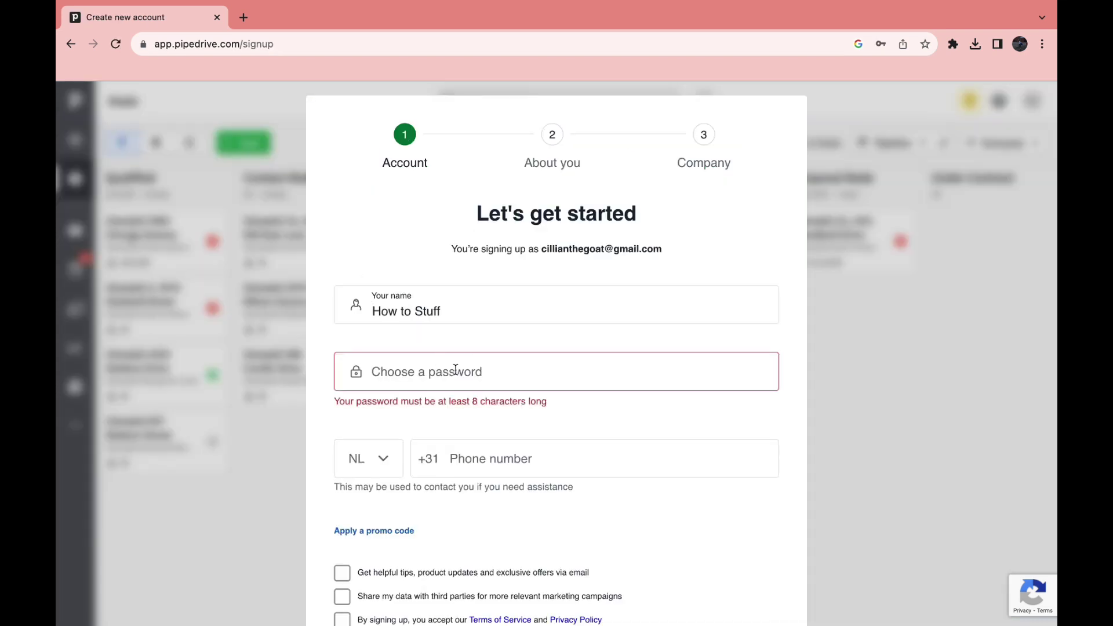
{"action": "key", "text": "ctrl+v"}
Accept the terms of service and submit the account details
{"action": "left_click", "coordinate": [470, 467]}
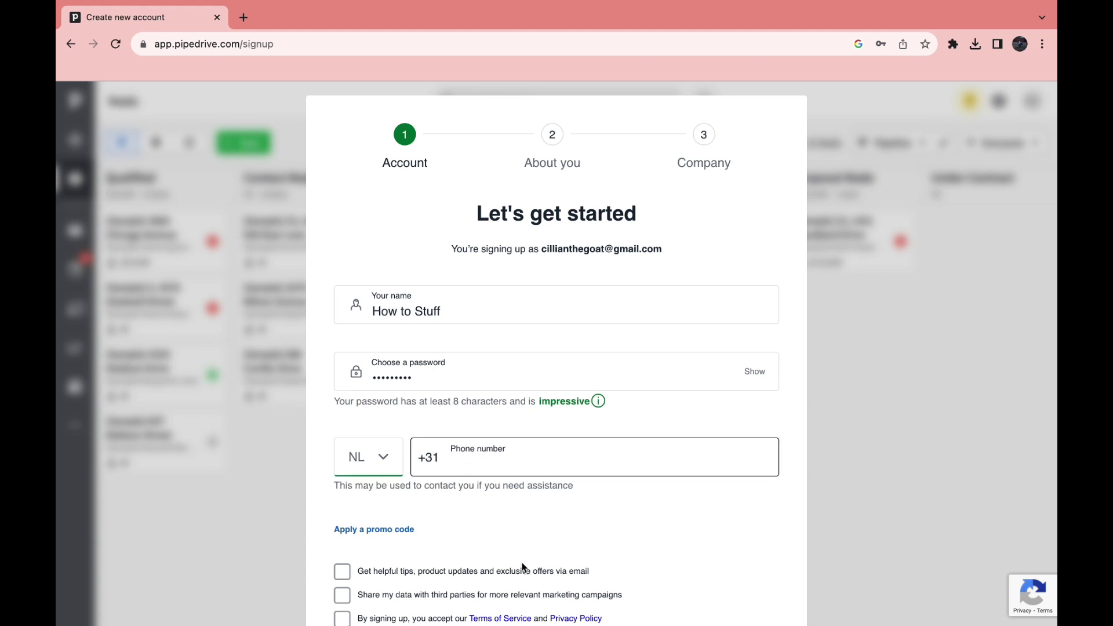
{"action": "scroll", "coordinate": [527, 554], "scroll_direction": "down", "scroll_amount": 2}
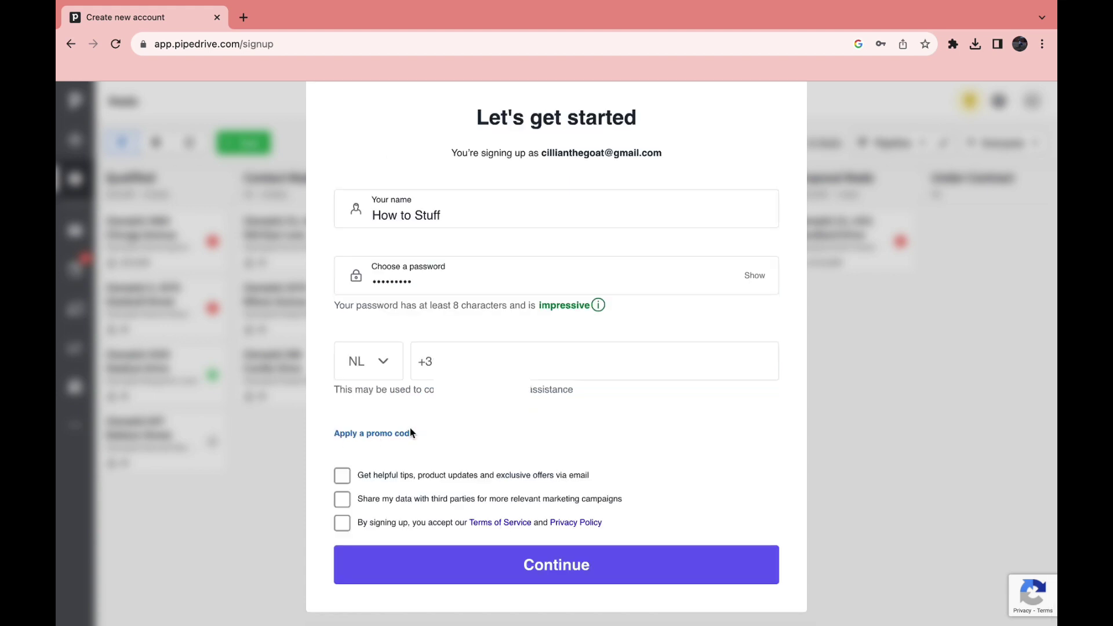
{"action": "left_click", "coordinate": [343, 524]}
{"action": "left_click", "coordinate": [488, 579]}
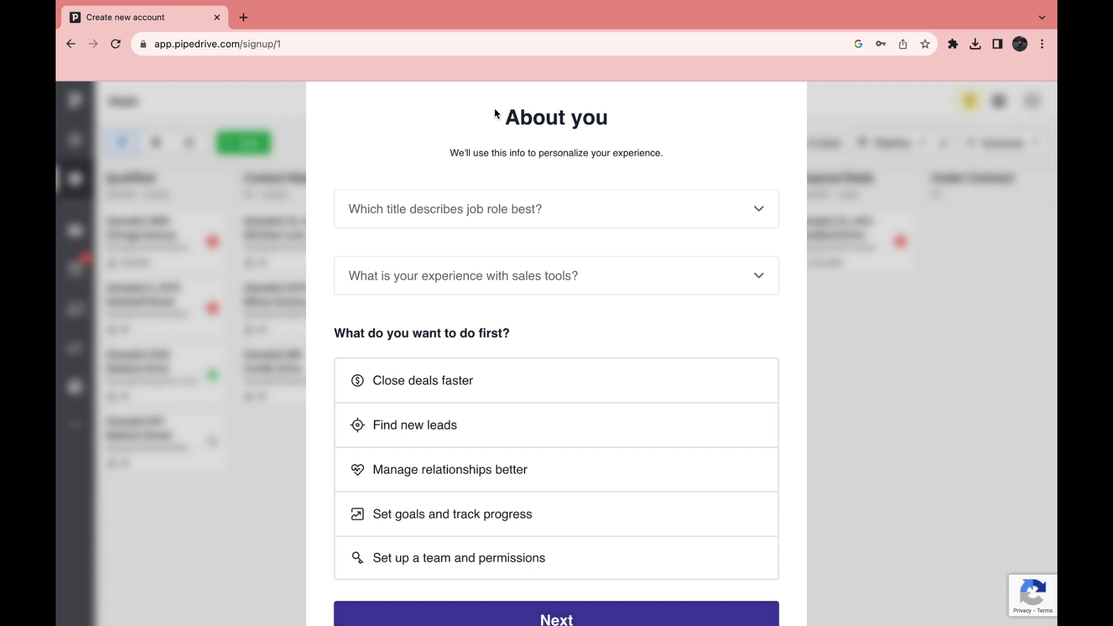
Set the job role to Admin with no prior sales-tool experience and continue
{"action": "left_click_drag", "start_coordinate": [495, 109], "coordinate": [653, 133]}
{"action": "left_click", "coordinate": [655, 135]}
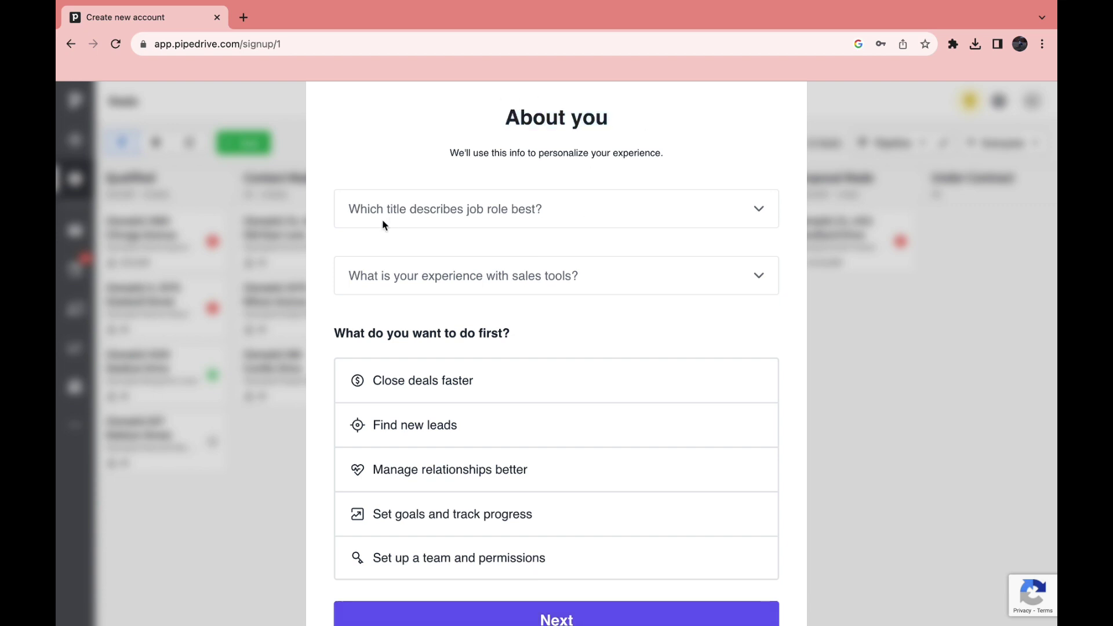
{"action": "left_click", "coordinate": [507, 221]}
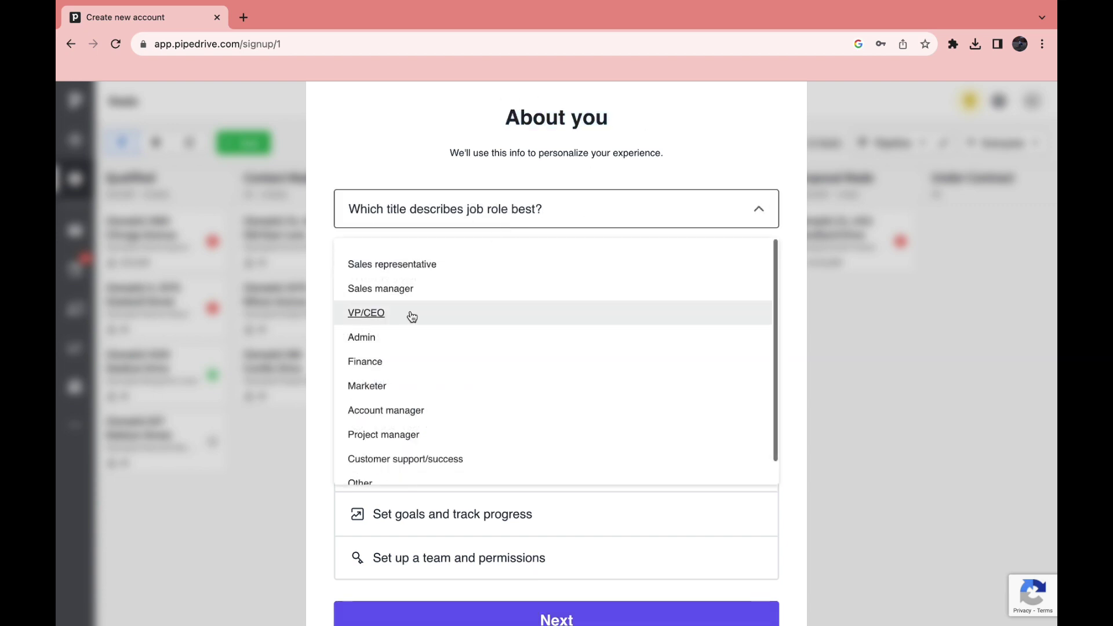
{"action": "left_click", "coordinate": [434, 339]}
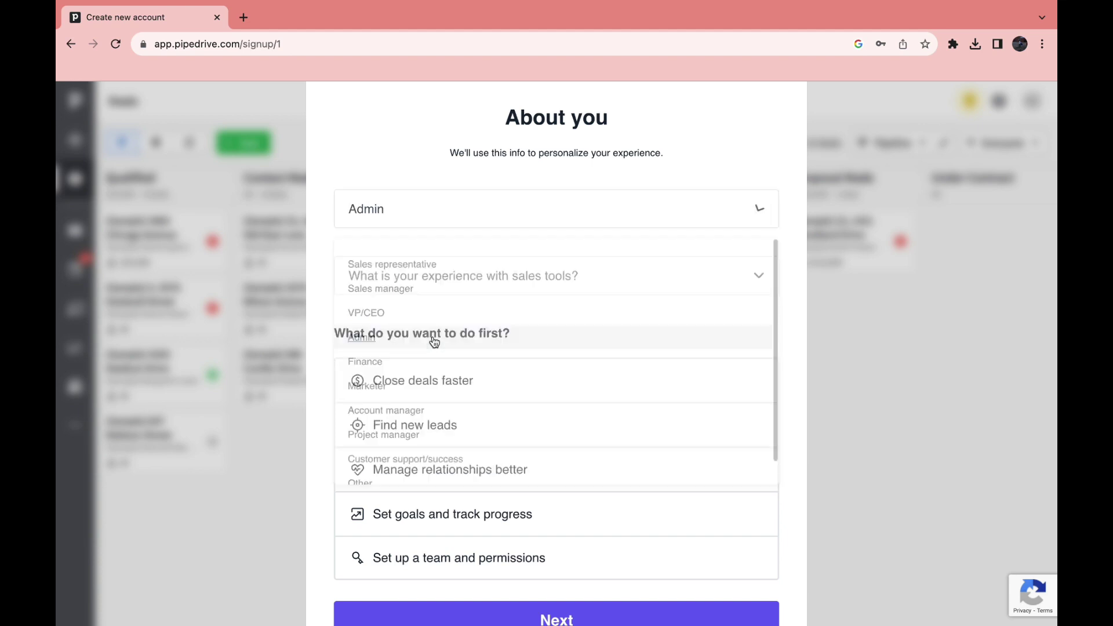
{"action": "left_click", "coordinate": [450, 286]}
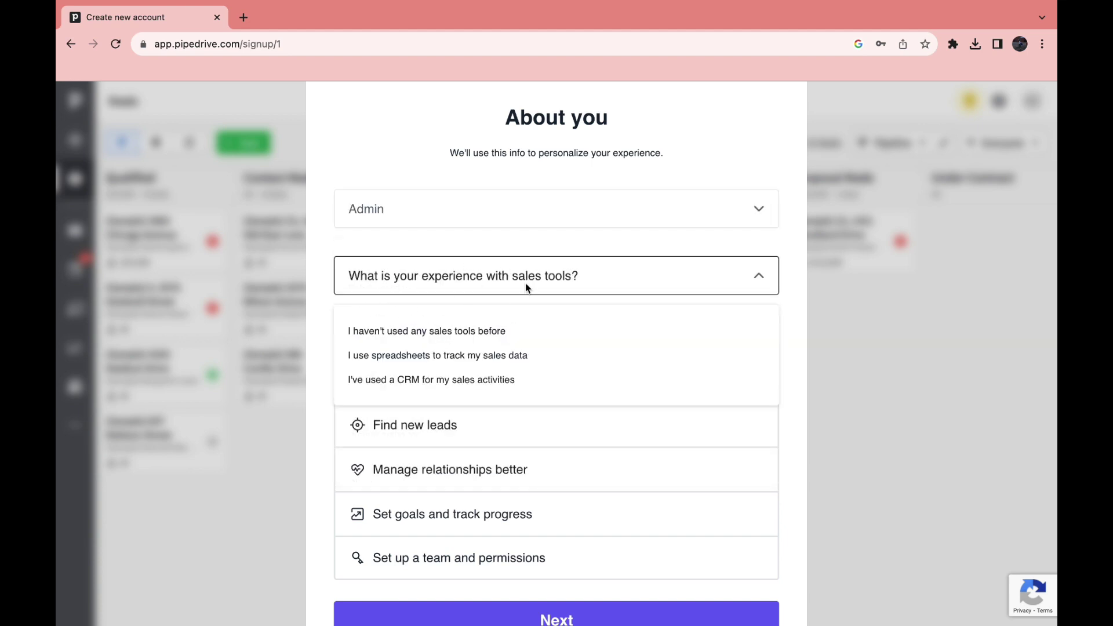
{"action": "left_click", "coordinate": [519, 331]}
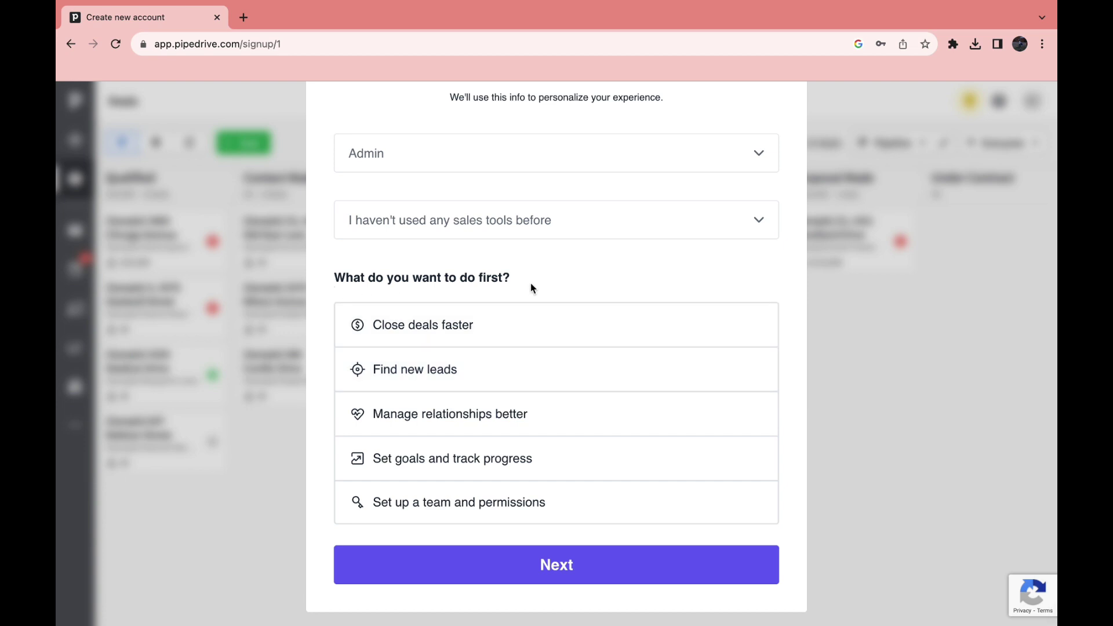
{"action": "left_click", "coordinate": [396, 559]}
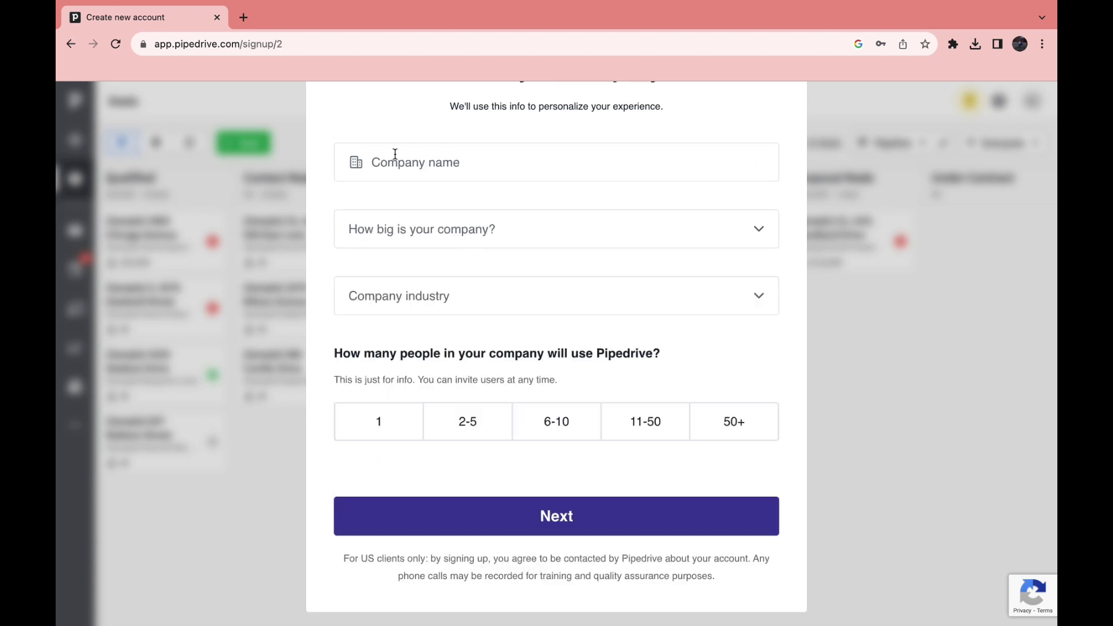
Enter company name 'how to stuff', company size 1 and industry Manufacturing
{"action": "left_click", "coordinate": [395, 154]}
{"action": "type", "text": "how to stuff"}
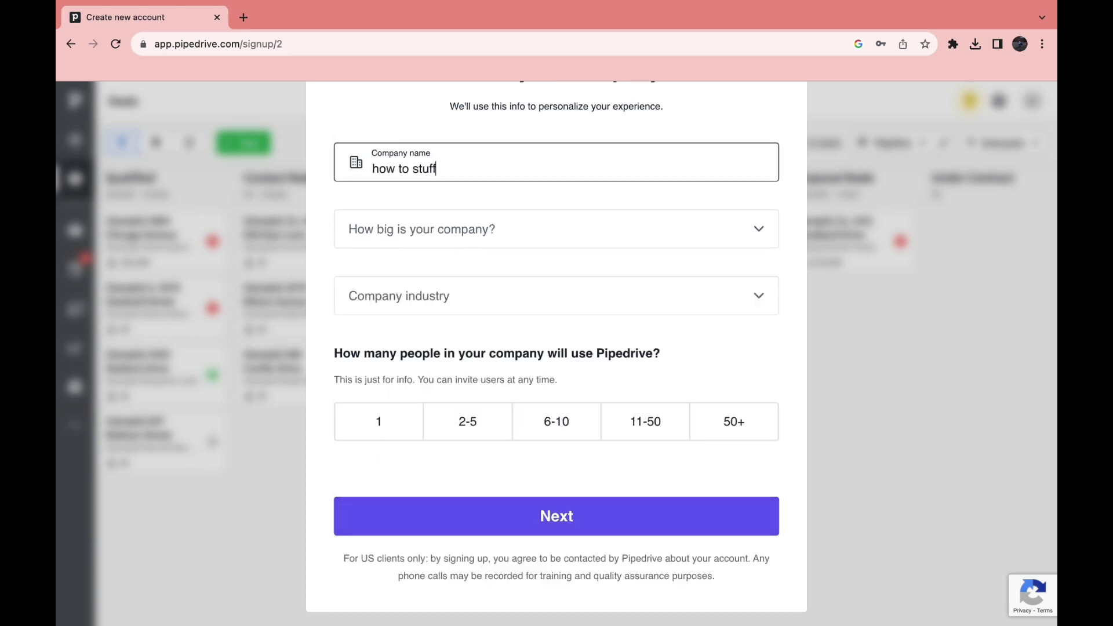
{"action": "left_click", "coordinate": [370, 238]}
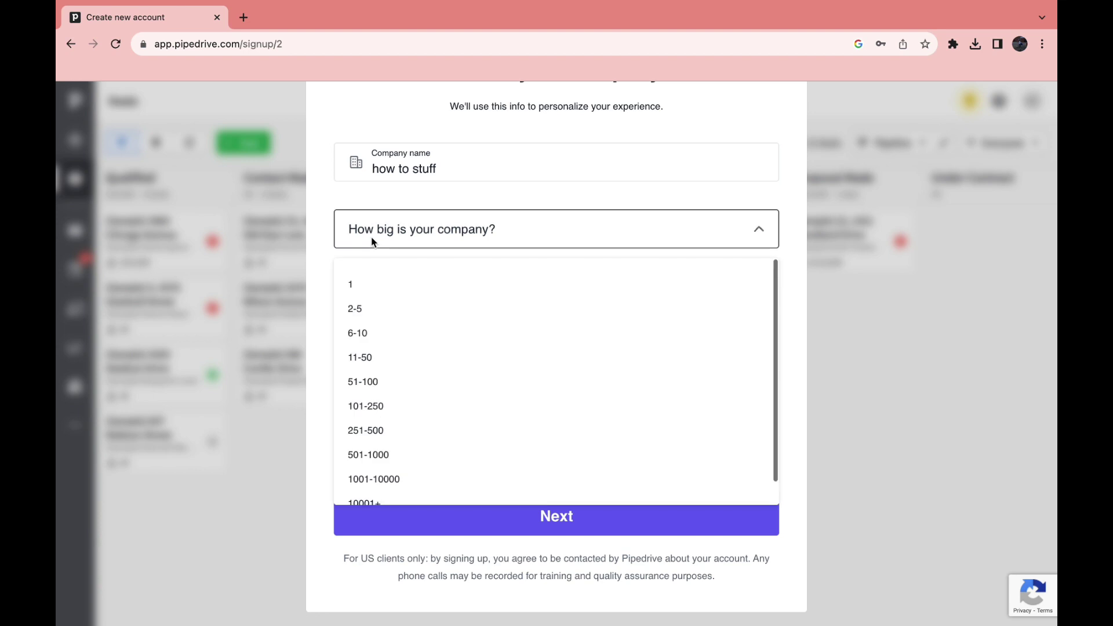
{"action": "left_click", "coordinate": [365, 281]}
{"action": "left_click", "coordinate": [438, 295]}
{"action": "left_click", "coordinate": [400, 400]}
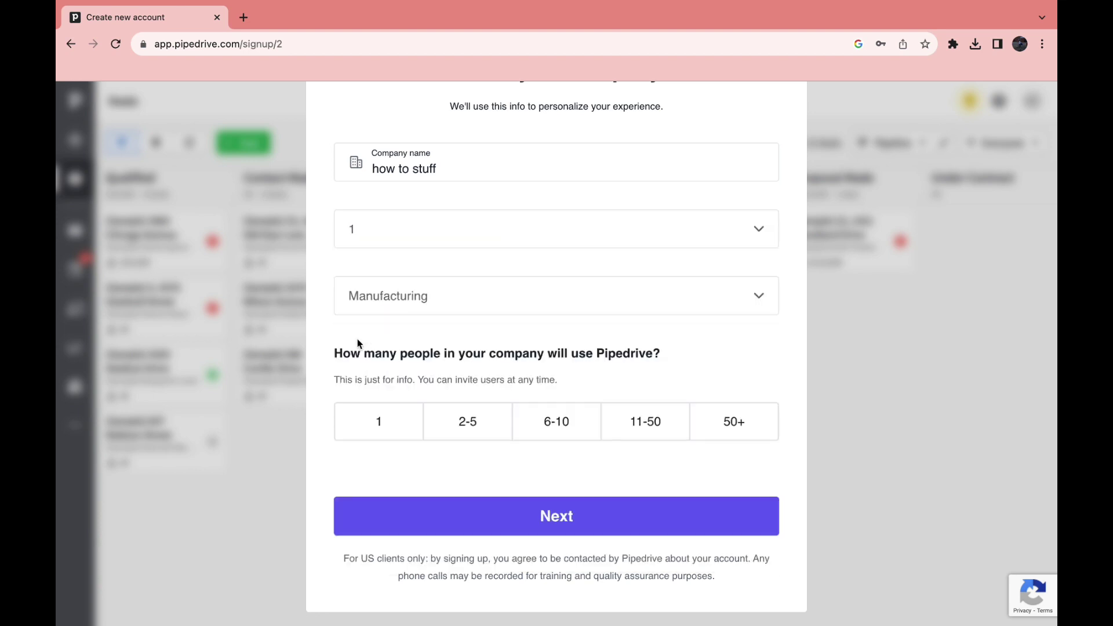
Set the number of Pipedrive users to 1 and create the account
{"action": "left_click", "coordinate": [368, 423]}
{"action": "left_click", "coordinate": [413, 523]}
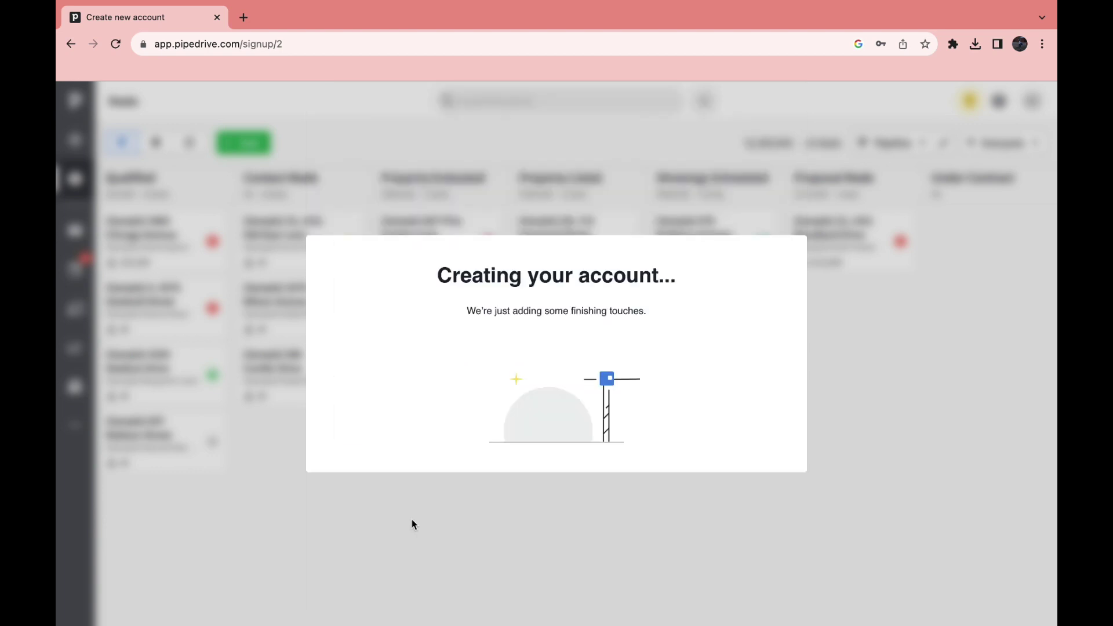
{"action": "left_click_drag", "start_coordinate": [436, 278], "coordinate": [681, 284]}
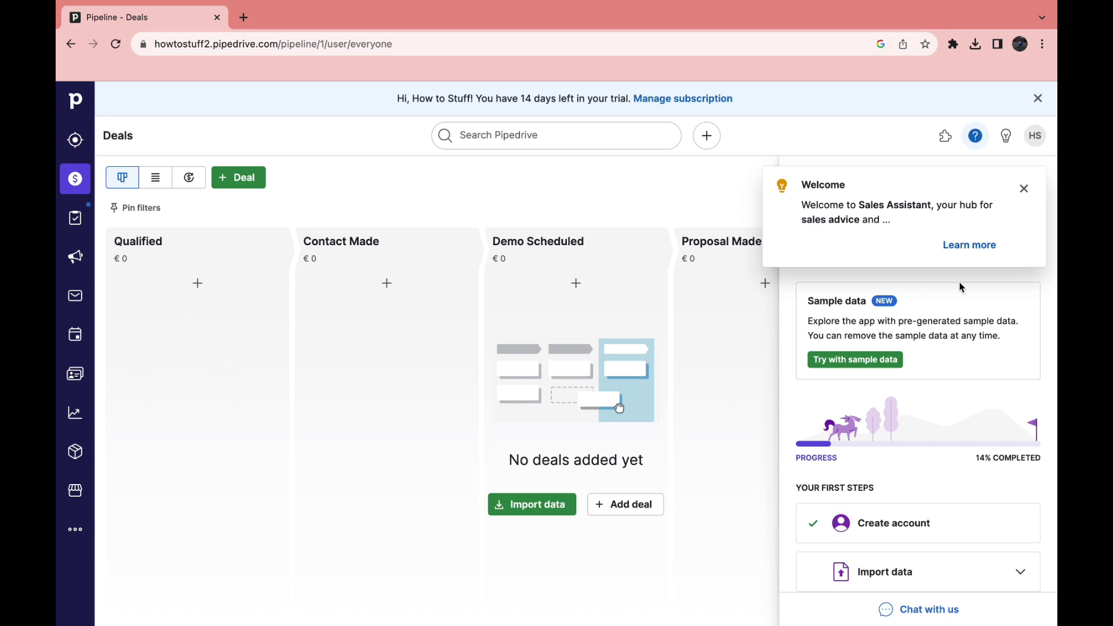
{"action": "left_click", "coordinate": [1024, 191]}
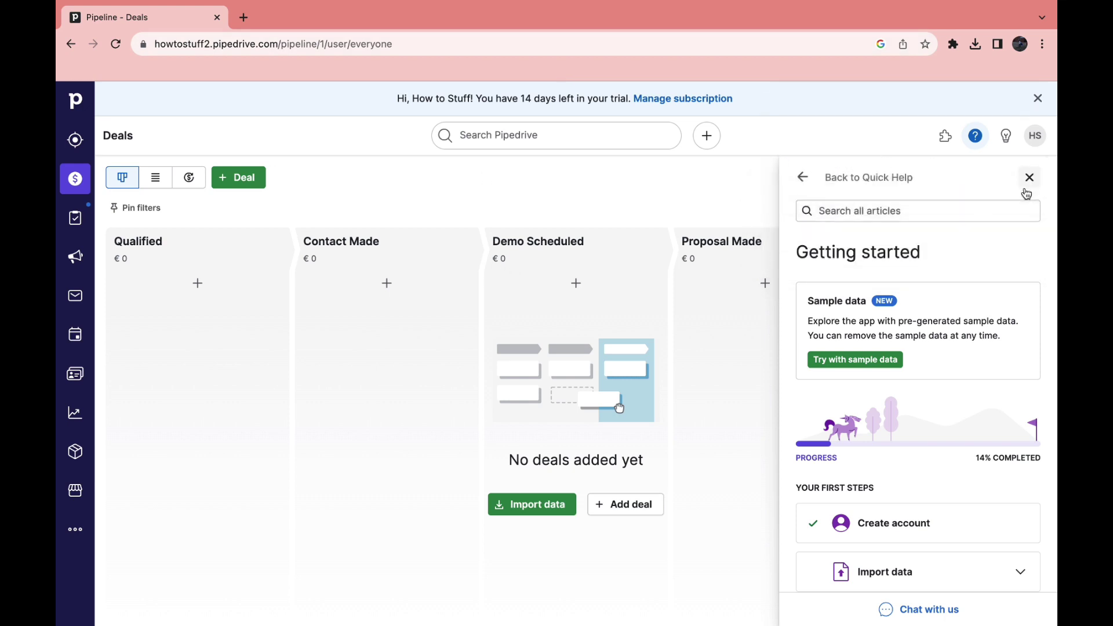
{"action": "left_click", "coordinate": [817, 179]}
Close Quick Help, preview the List and Forecast views, then add a deal from the pipeline
{"action": "left_click", "coordinate": [76, 178]}
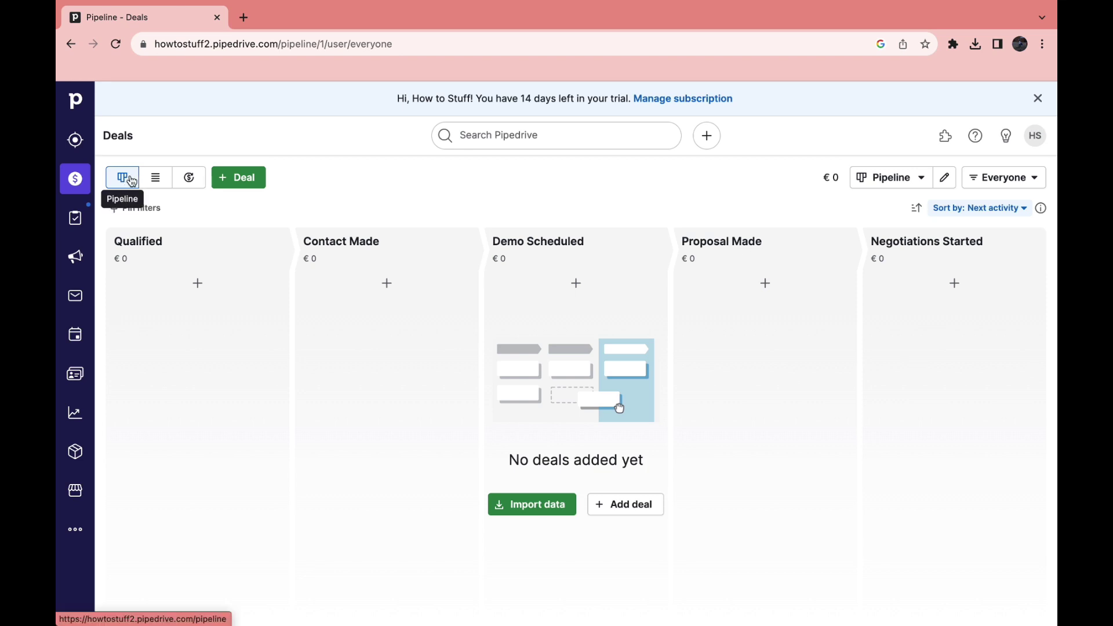
{"action": "left_click", "coordinate": [154, 178]}
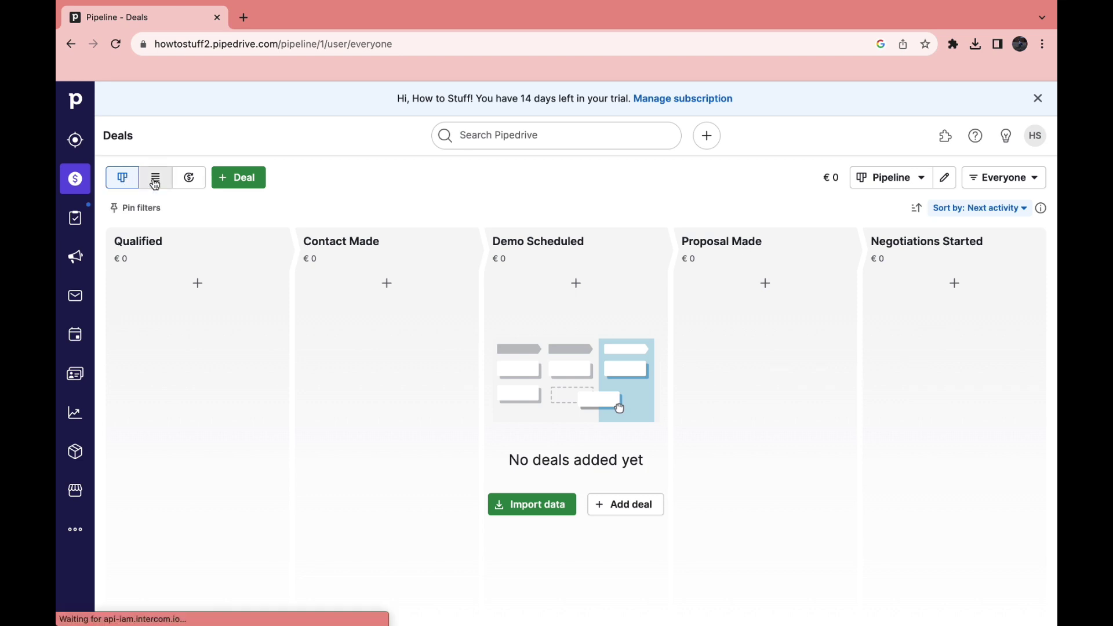
{"action": "left_click", "coordinate": [189, 179]}
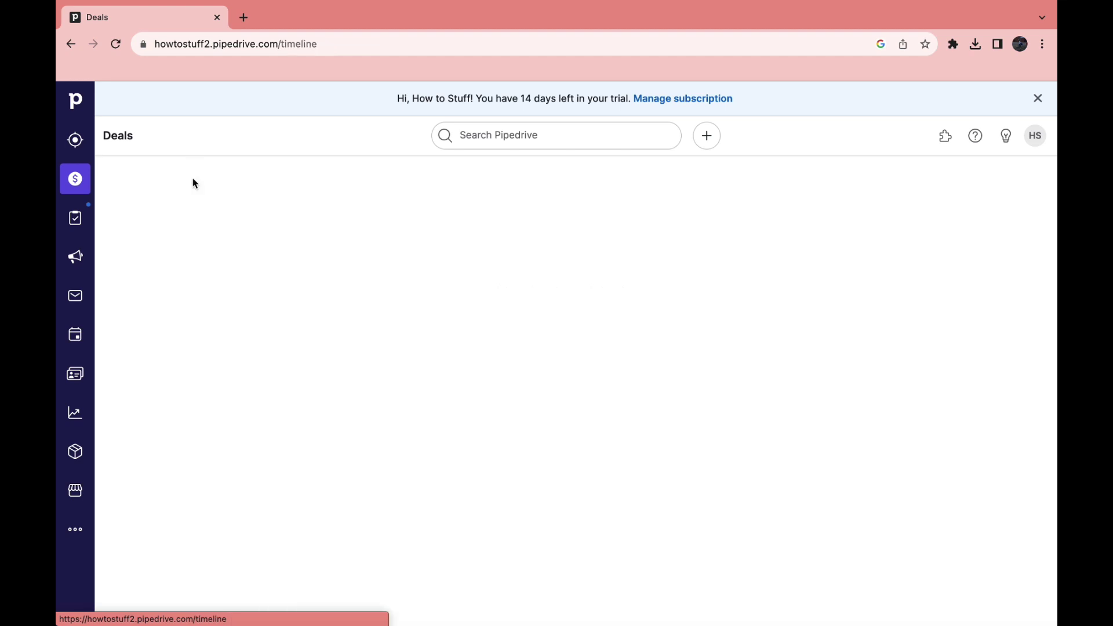
{"action": "left_click", "coordinate": [123, 177]}
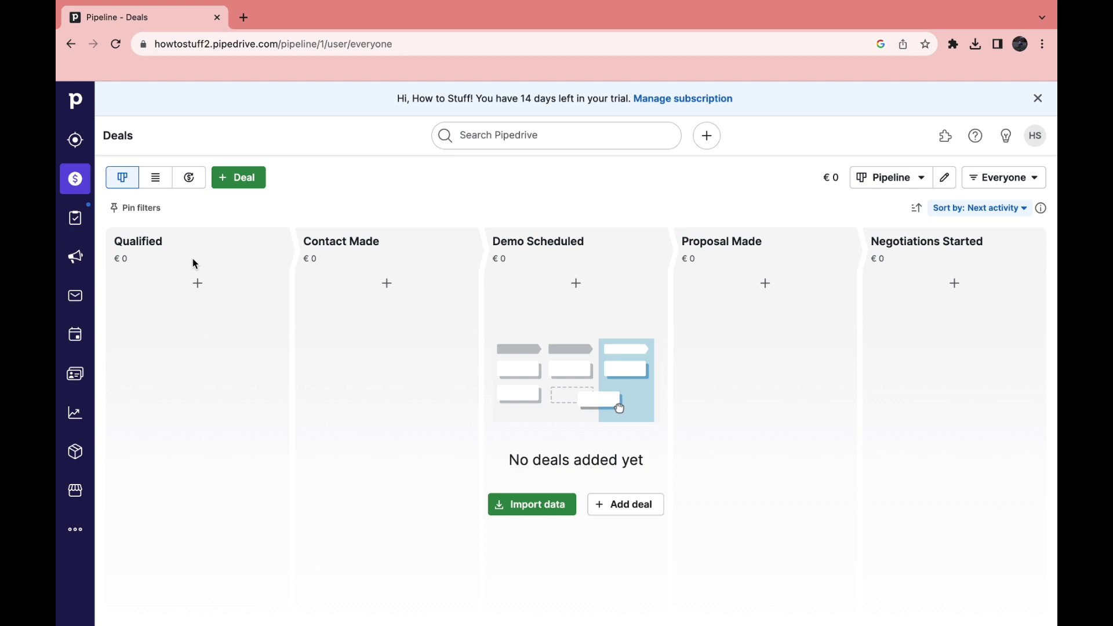
{"action": "left_click", "coordinate": [263, 176]}
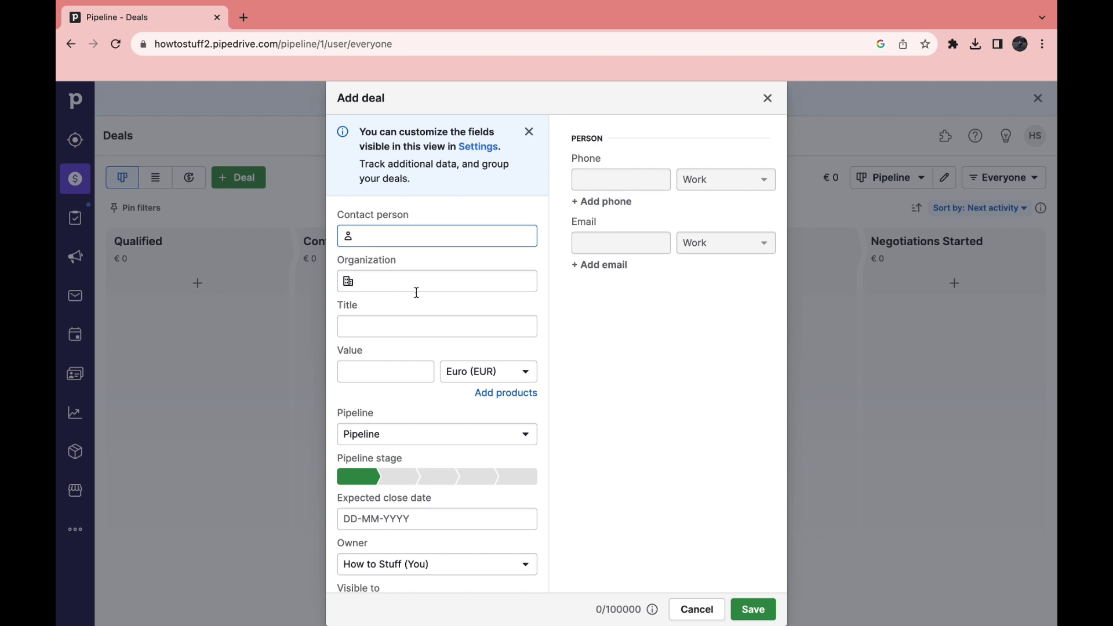
Save 'f deal' with contact and organization f, value €1, close date 20-10-2023, default pipeline
{"action": "left_click", "coordinate": [399, 379]}
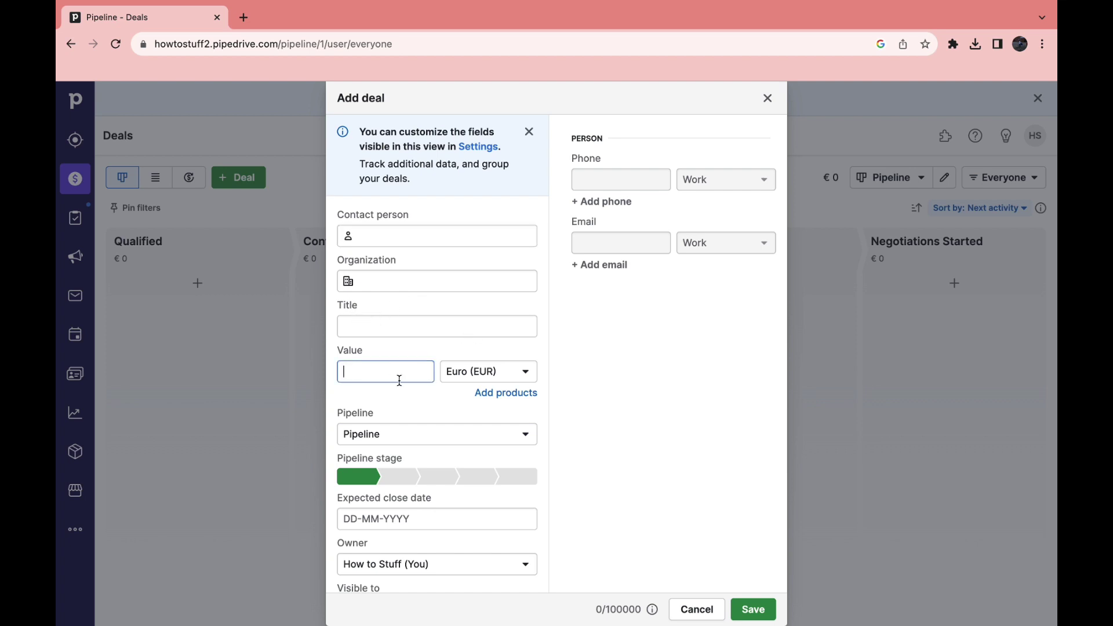
{"action": "scroll", "coordinate": [406, 405], "scroll_direction": "down", "scroll_amount": 1}
{"action": "left_click", "coordinate": [391, 399]}
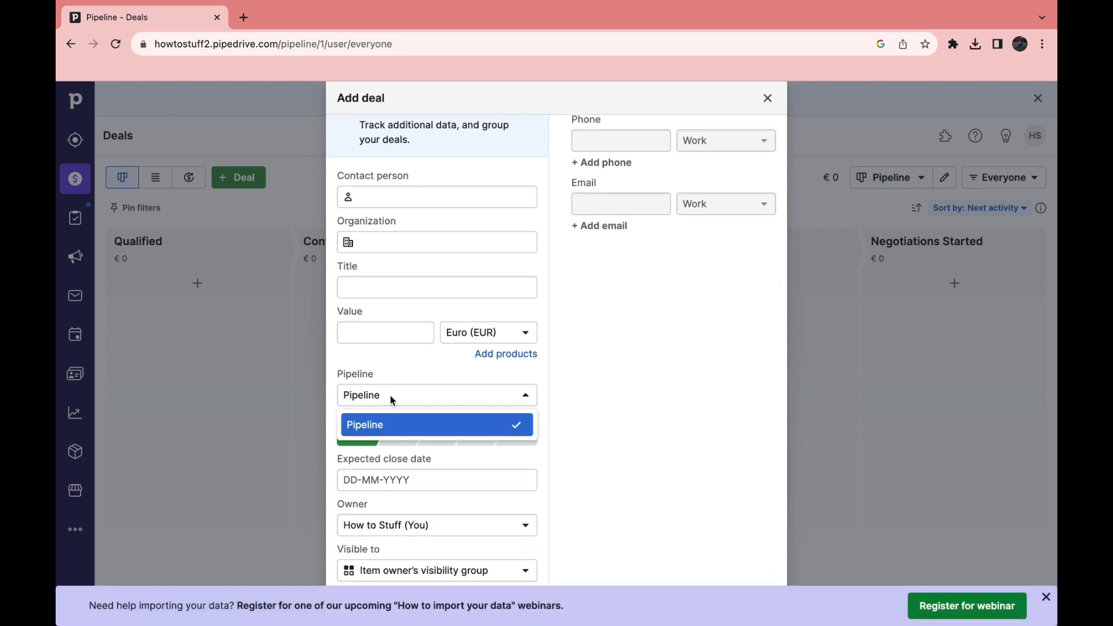
{"action": "left_click", "coordinate": [391, 396]}
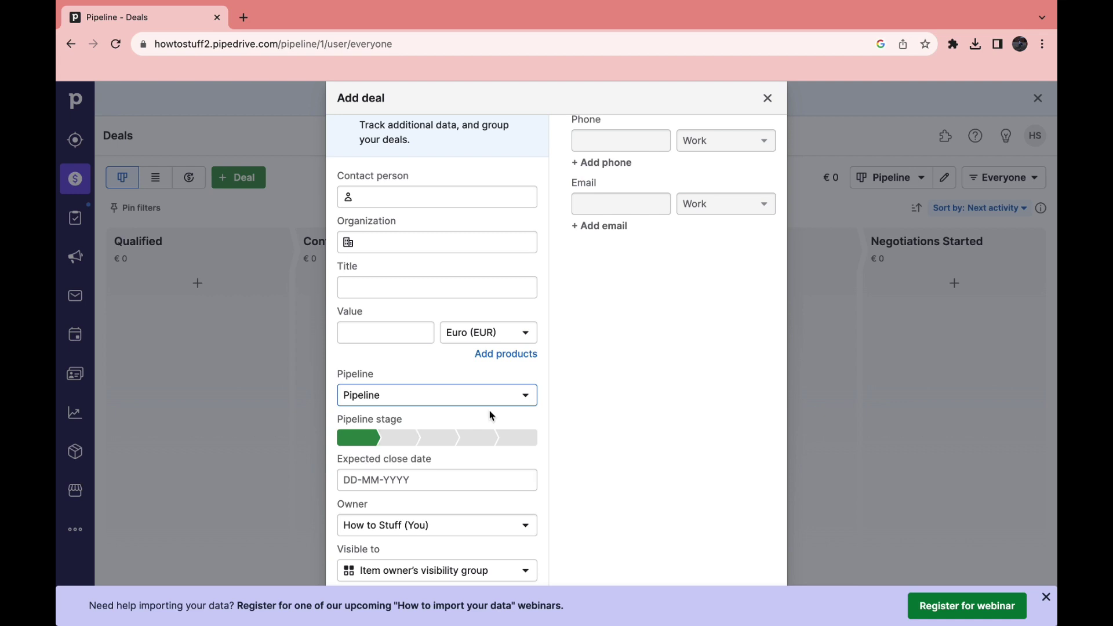
{"action": "left_click_drag", "start_coordinate": [342, 459], "coordinate": [475, 463]}
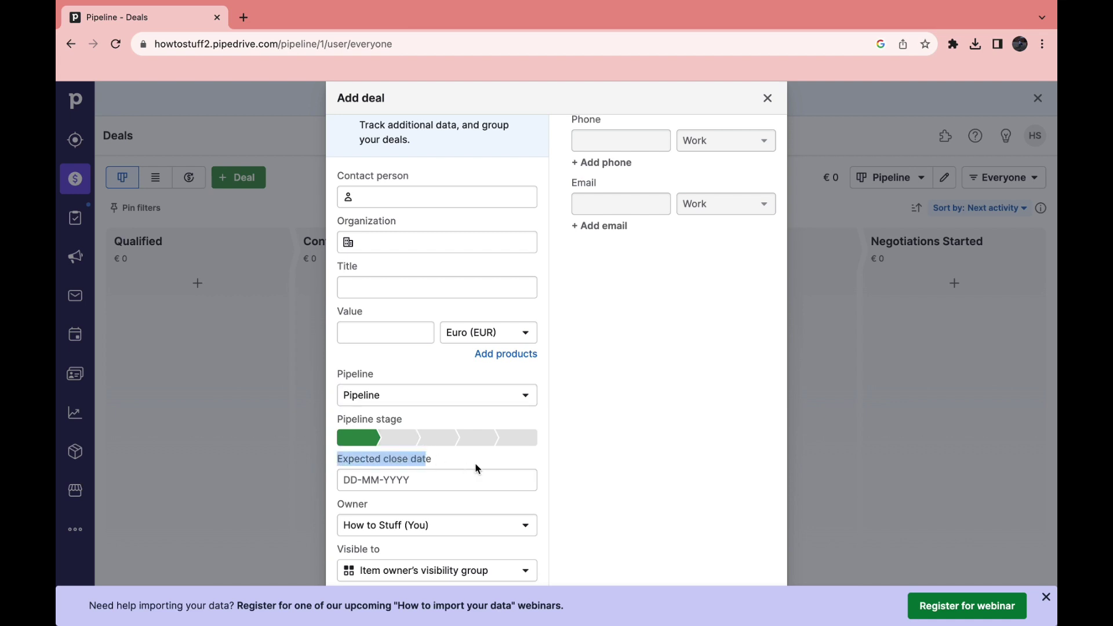
{"action": "left_click", "coordinate": [477, 465]}
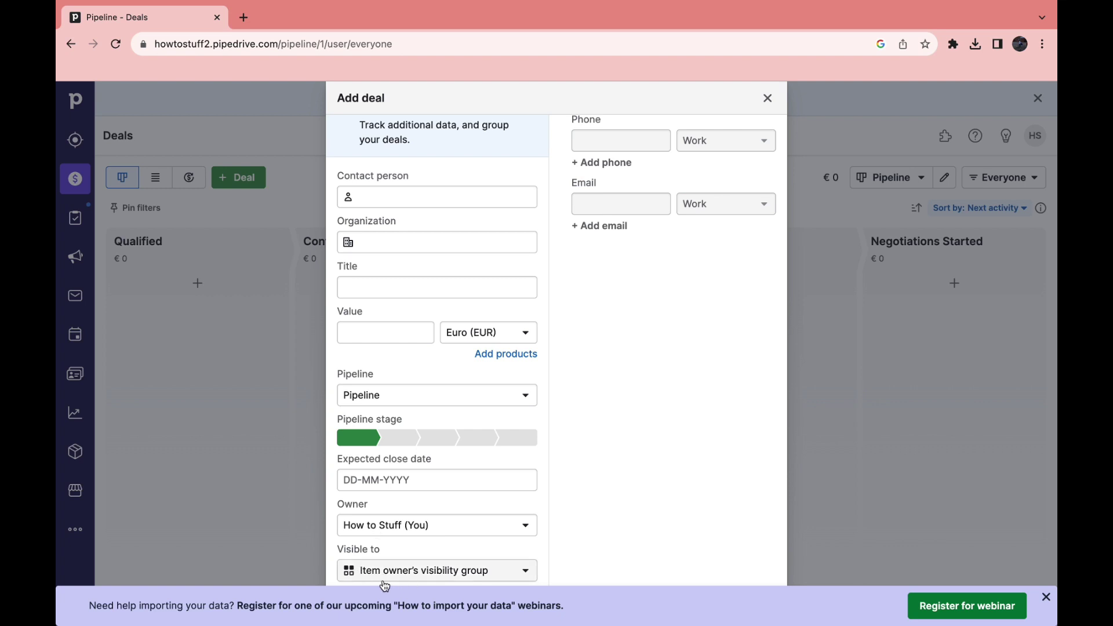
{"action": "scroll", "coordinate": [632, 261], "scroll_direction": "up", "scroll_amount": 2}
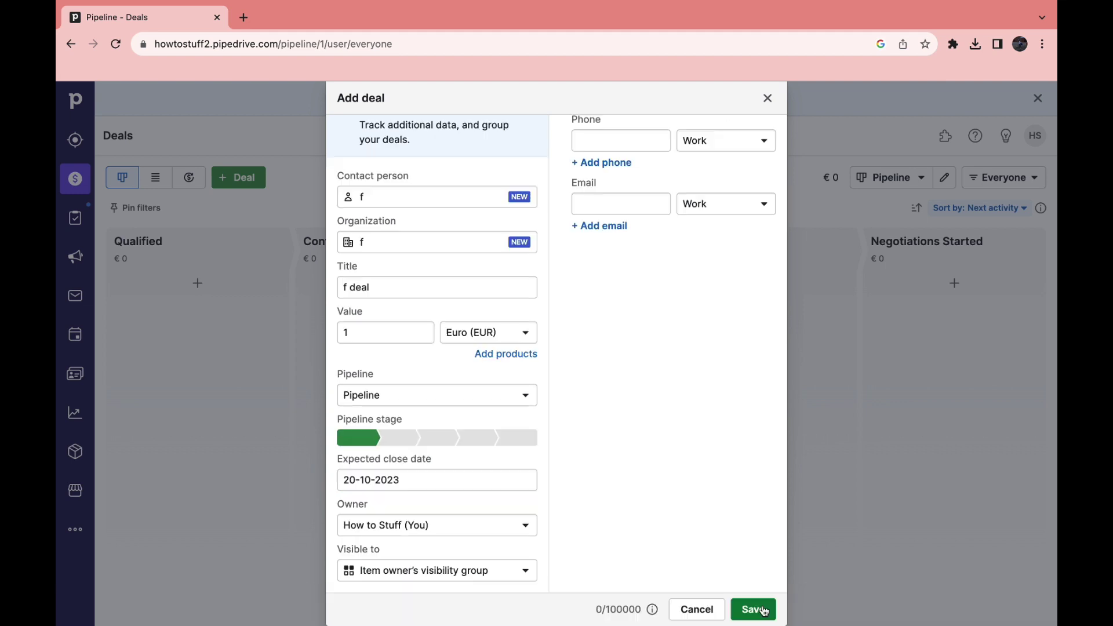
{"action": "left_click", "coordinate": [752, 609]}
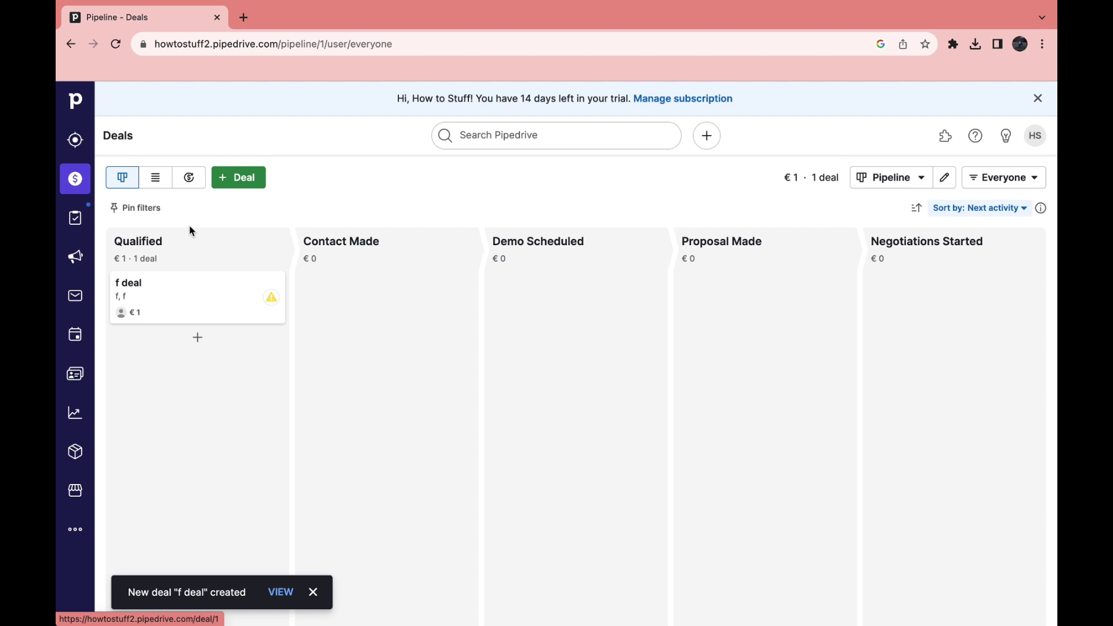
Move the f deal card from Qualified to Negotiations Started and dismiss the app recommendation popup
{"action": "left_click_drag", "start_coordinate": [116, 241], "coordinate": [152, 242]}
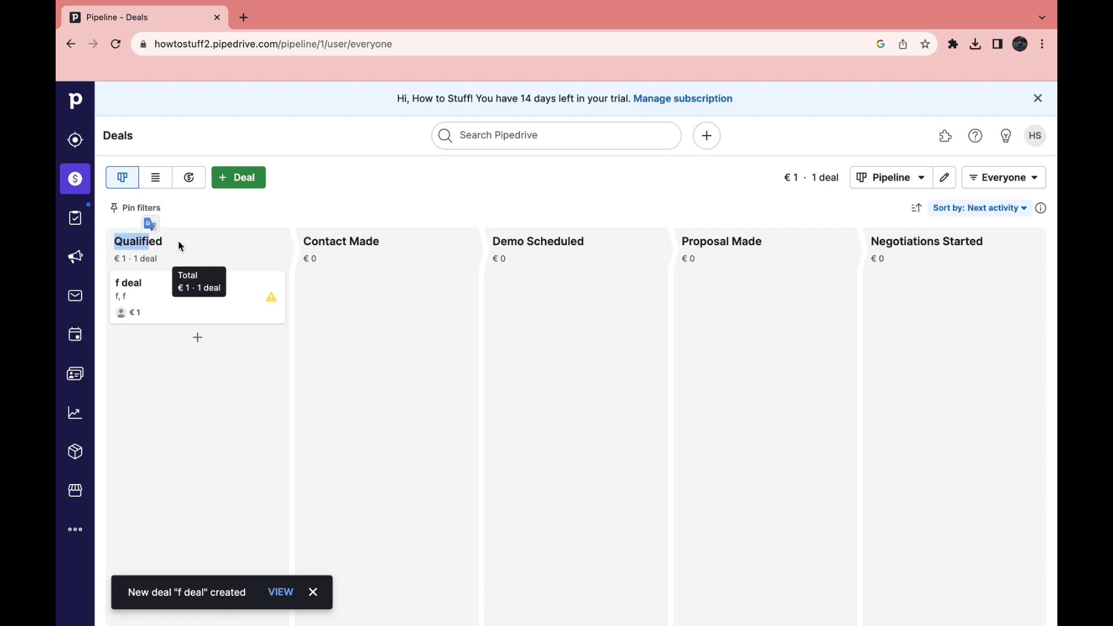
{"action": "left_click", "coordinate": [248, 203]}
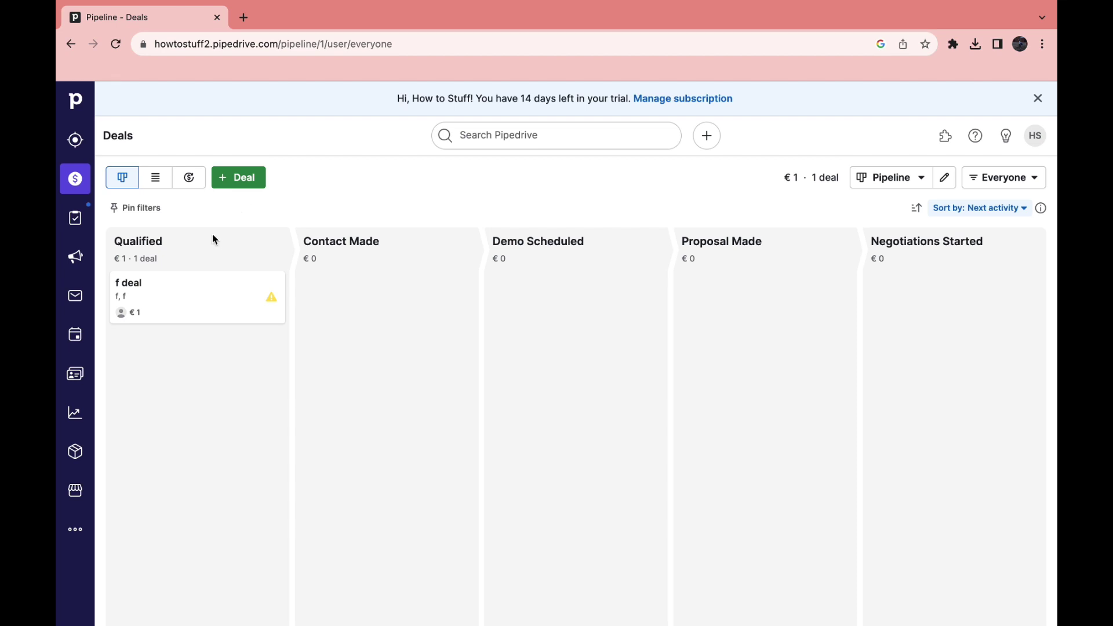
{"action": "left_click_drag", "start_coordinate": [156, 299], "coordinate": [796, 399]}
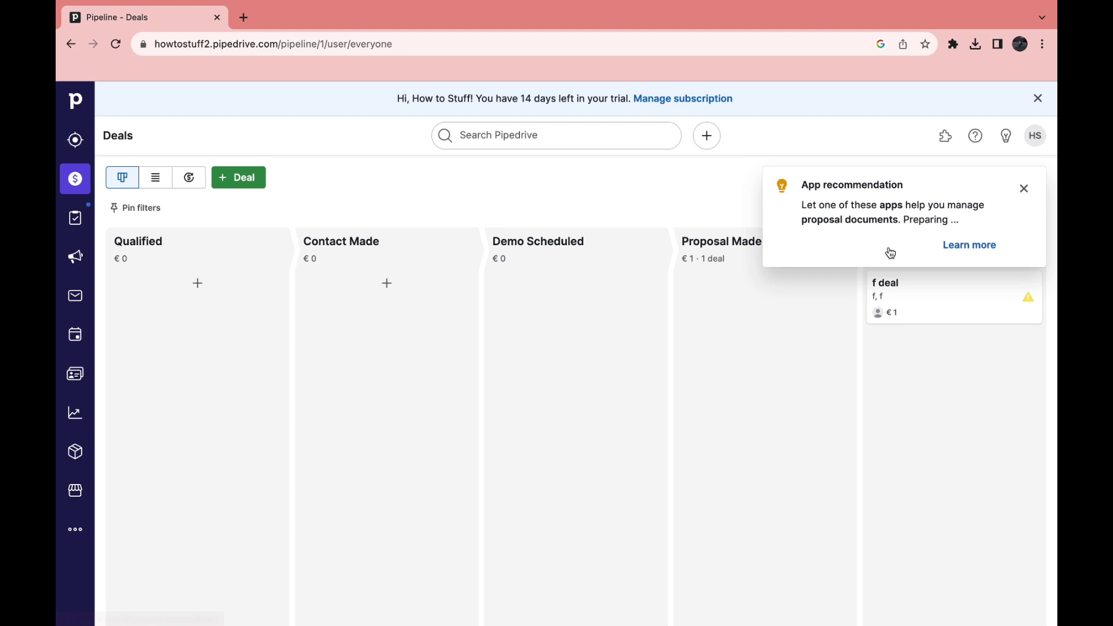
{"action": "left_click", "coordinate": [1023, 188]}
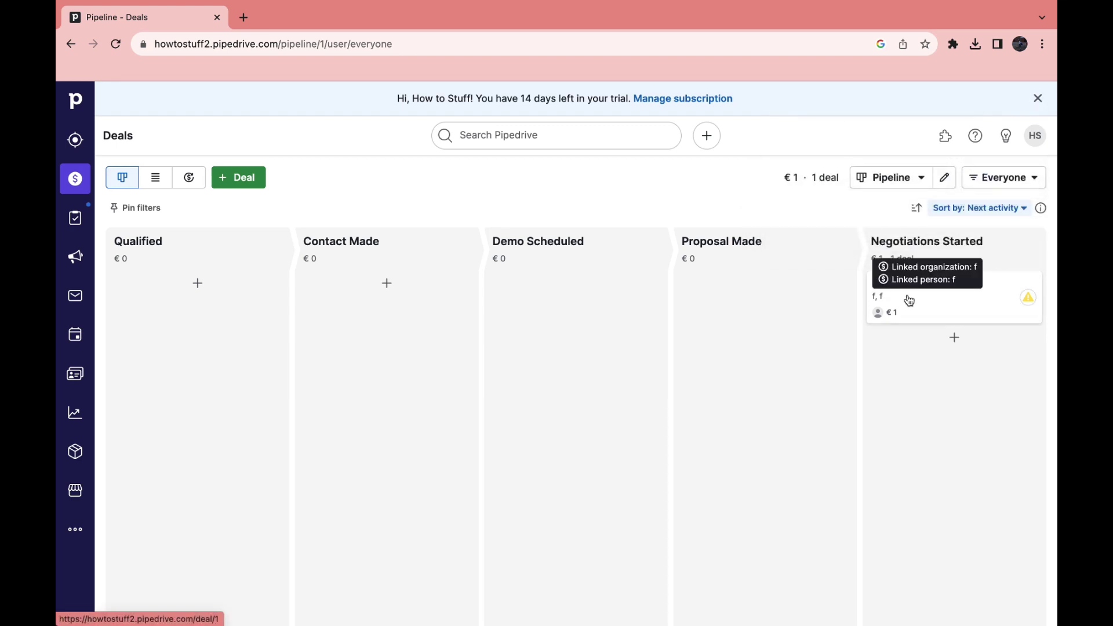
{"action": "left_click_drag", "start_coordinate": [909, 300], "coordinate": [684, 611]}
Mark f deal as won, check the Forecast timeline, then show the deals as a list
{"action": "left_click", "coordinate": [189, 178]}
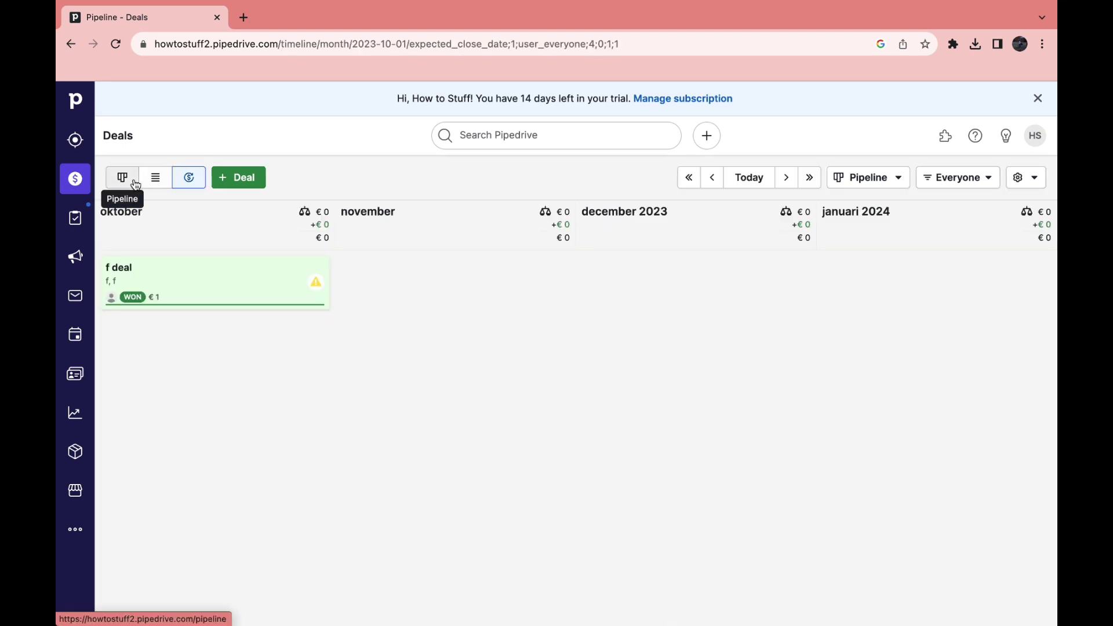
{"action": "left_click", "coordinate": [135, 184]}
{"action": "left_click", "coordinate": [192, 178]}
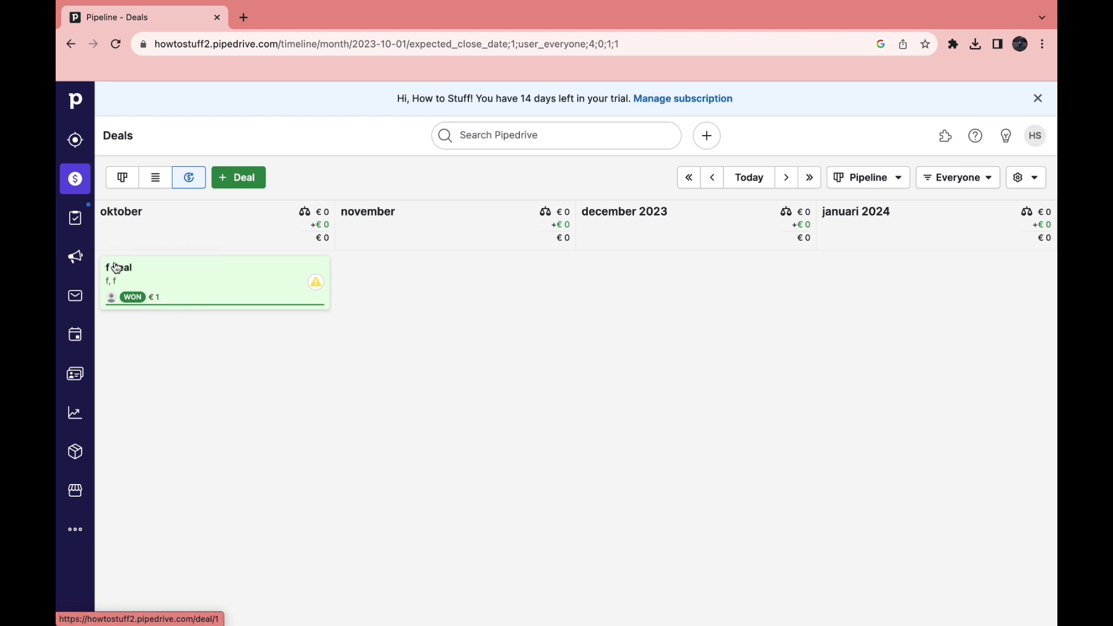
{"action": "left_click", "coordinate": [155, 178]}
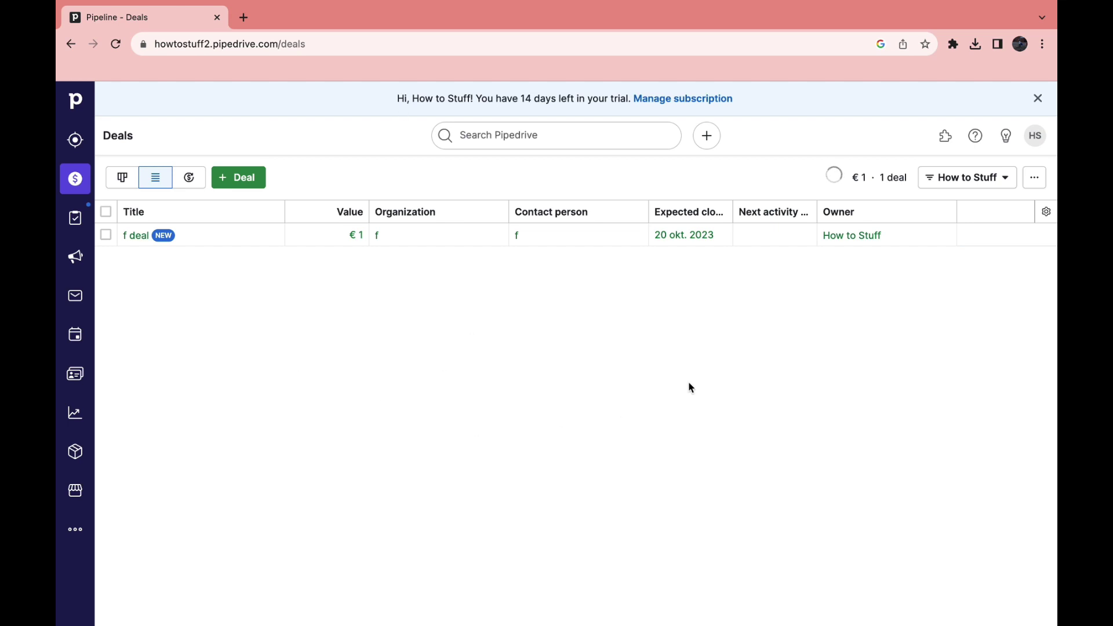
In Manage users, enter the new user's e-mail address, preview and send one invitation
{"action": "left_click", "coordinate": [1035, 136]}
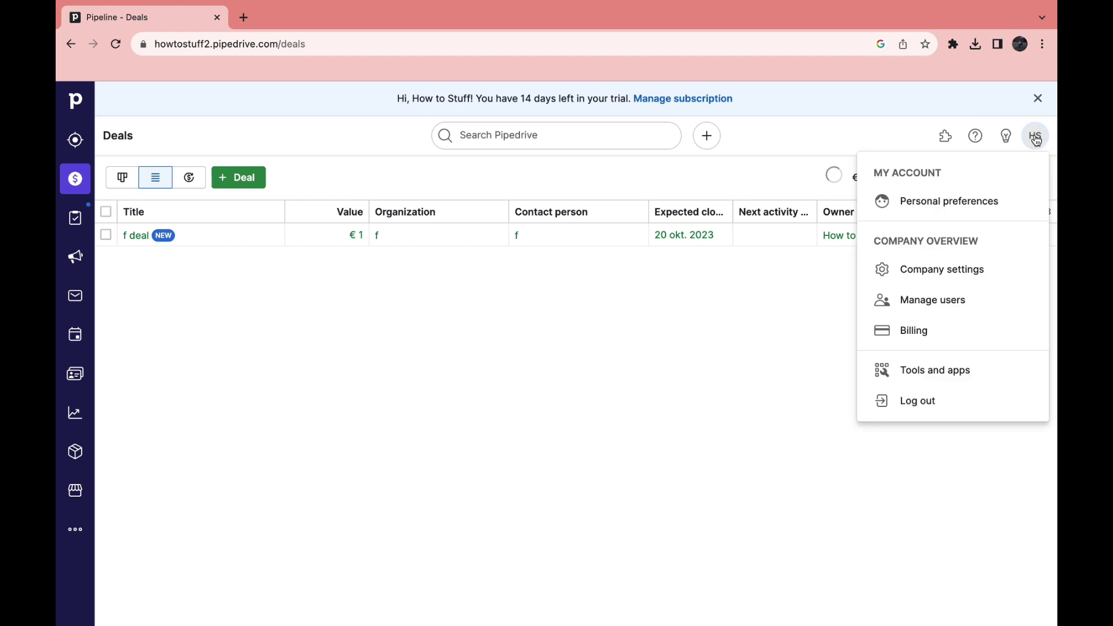
{"action": "left_click", "coordinate": [928, 307]}
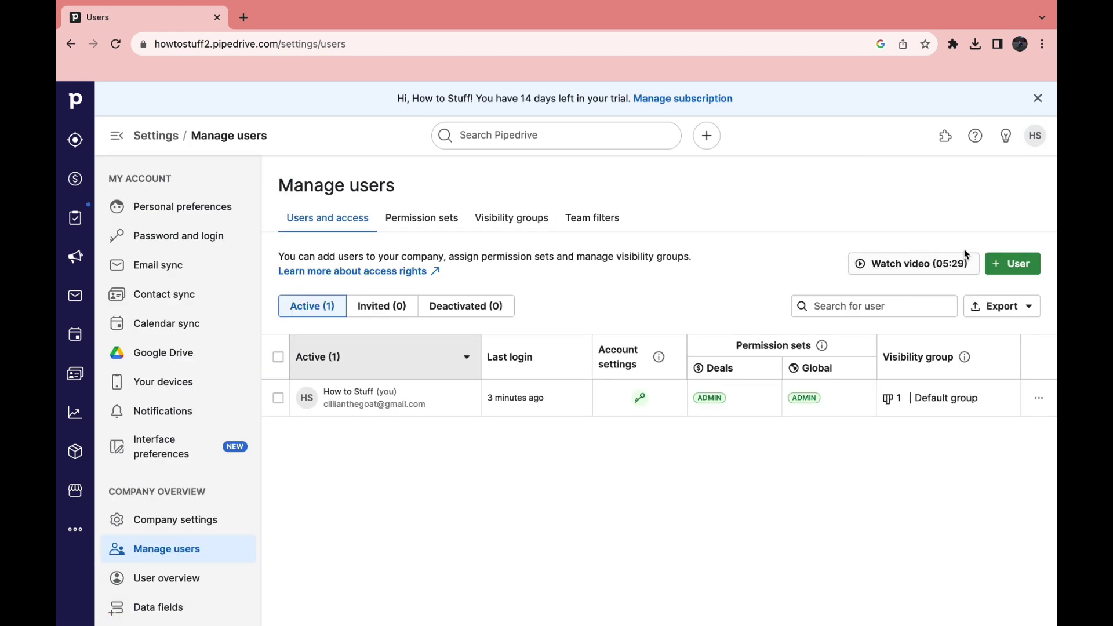
{"action": "left_click", "coordinate": [1000, 273]}
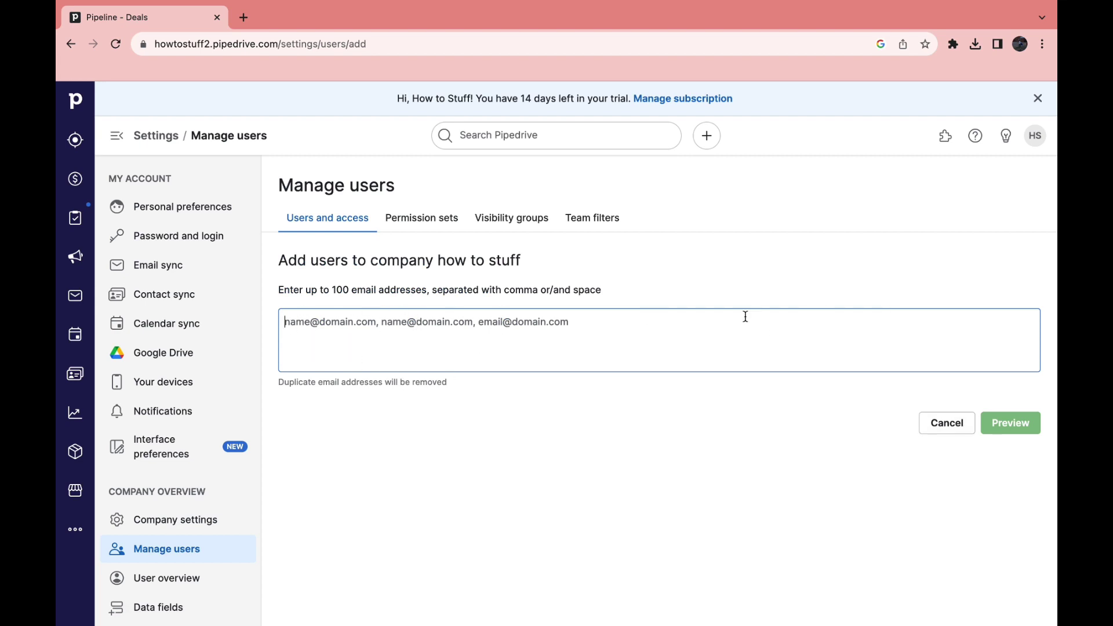
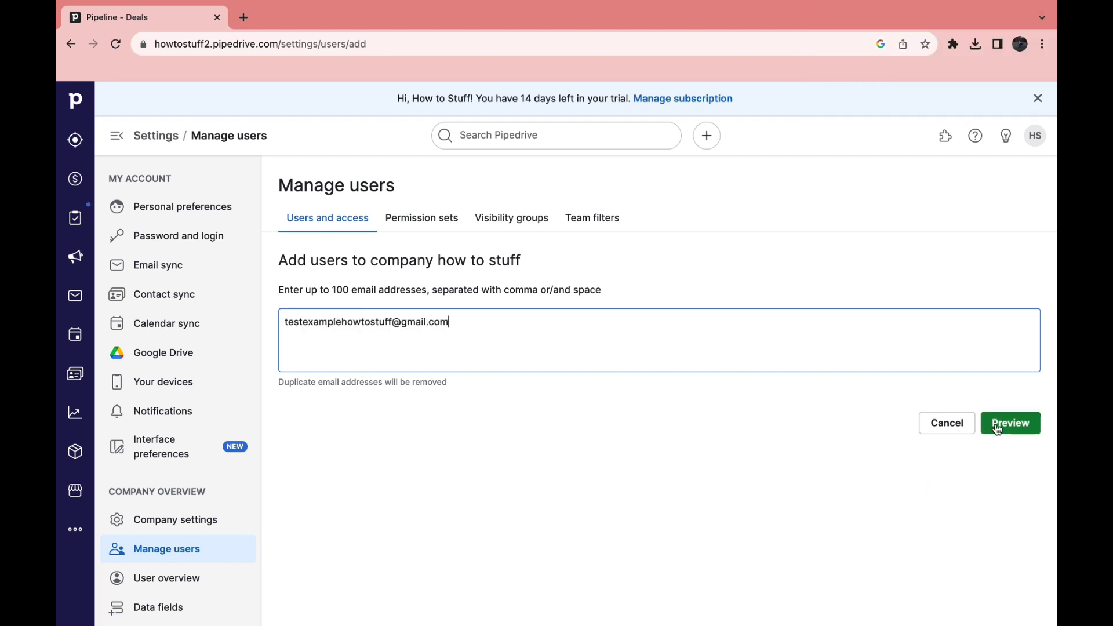
{"action": "left_click", "coordinate": [1002, 424]}
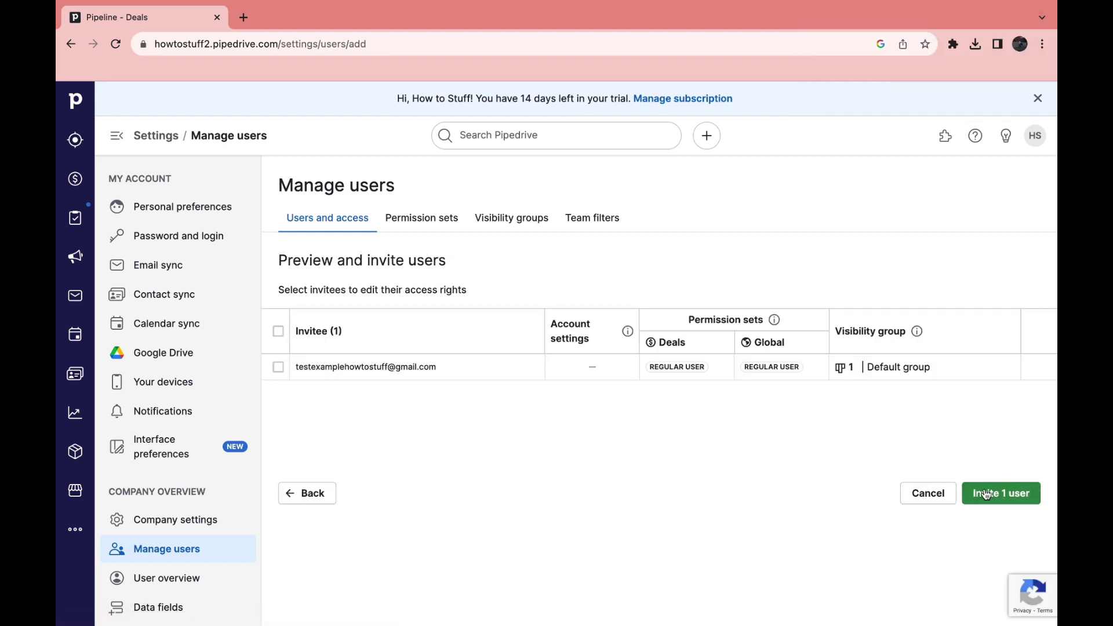
{"action": "left_click", "coordinate": [998, 494]}
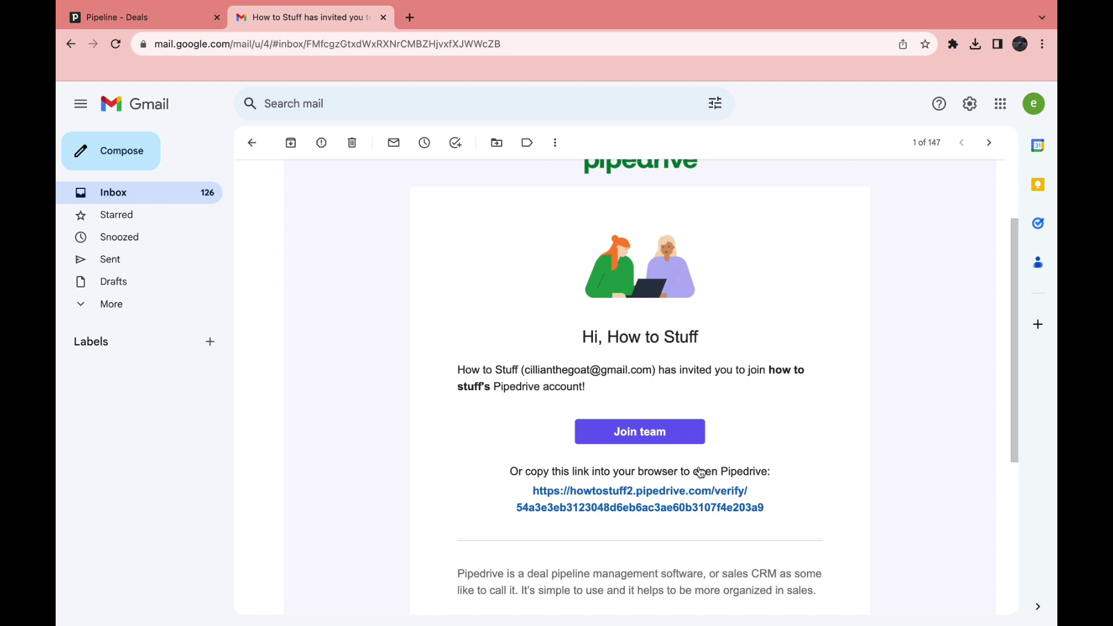
Close the Gmail invitation tab to return to Pipedrive's Deals pipeline
{"action": "left_click", "coordinate": [383, 17]}
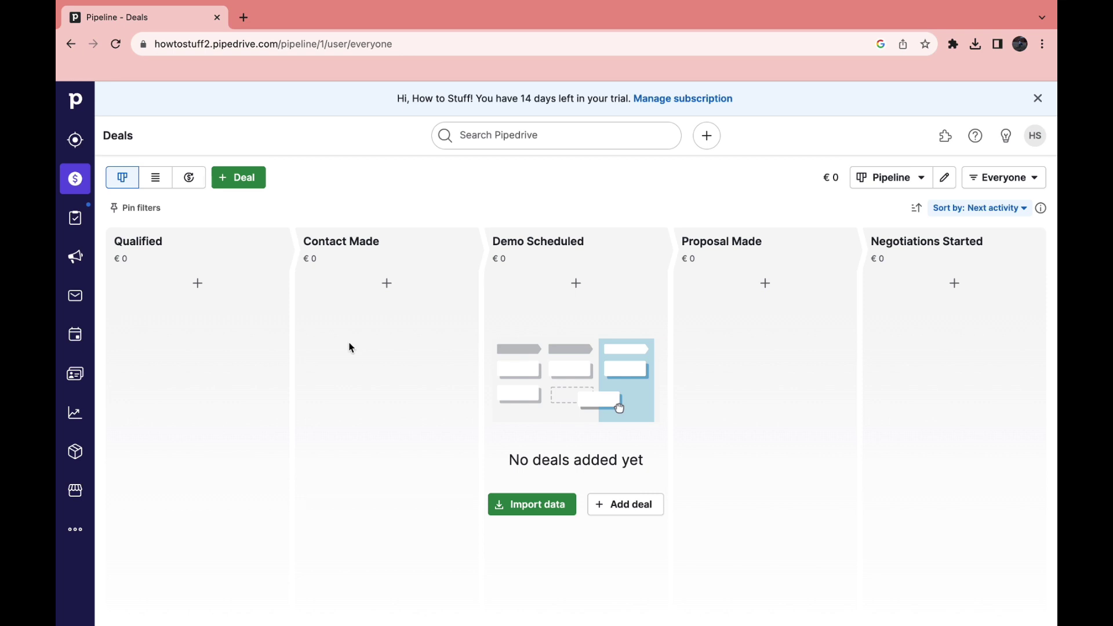
Look through the Projects introduction page, then open and close the Quick add list
{"action": "left_click", "coordinate": [74, 227]}
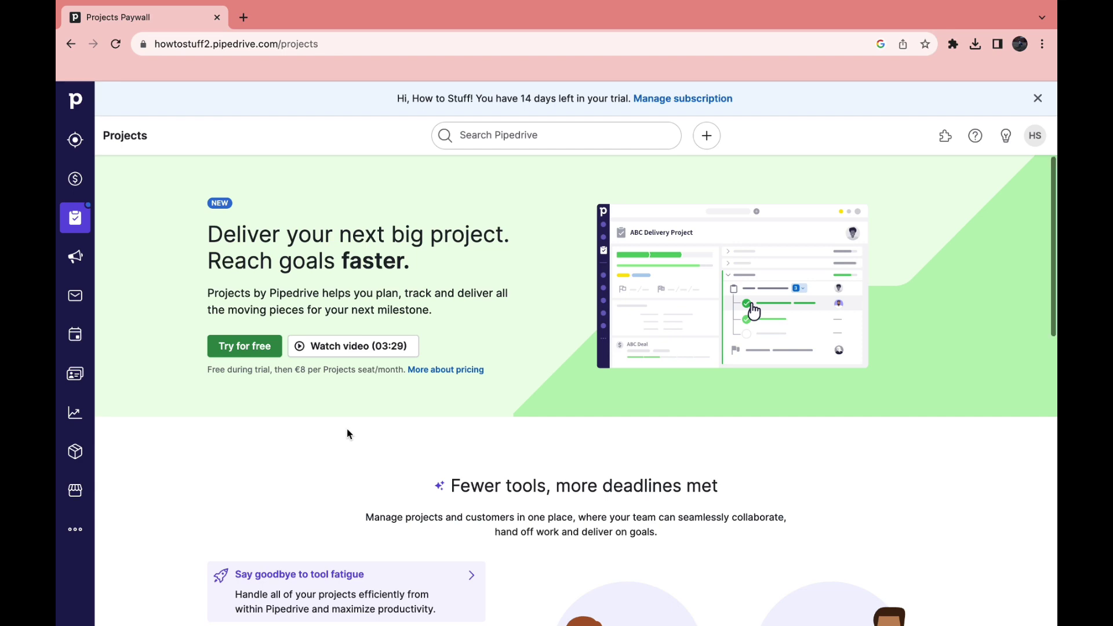
{"action": "scroll", "coordinate": [359, 444], "scroll_direction": "down", "scroll_amount": 3}
{"action": "scroll", "coordinate": [160, 493], "scroll_direction": "down", "scroll_amount": 5}
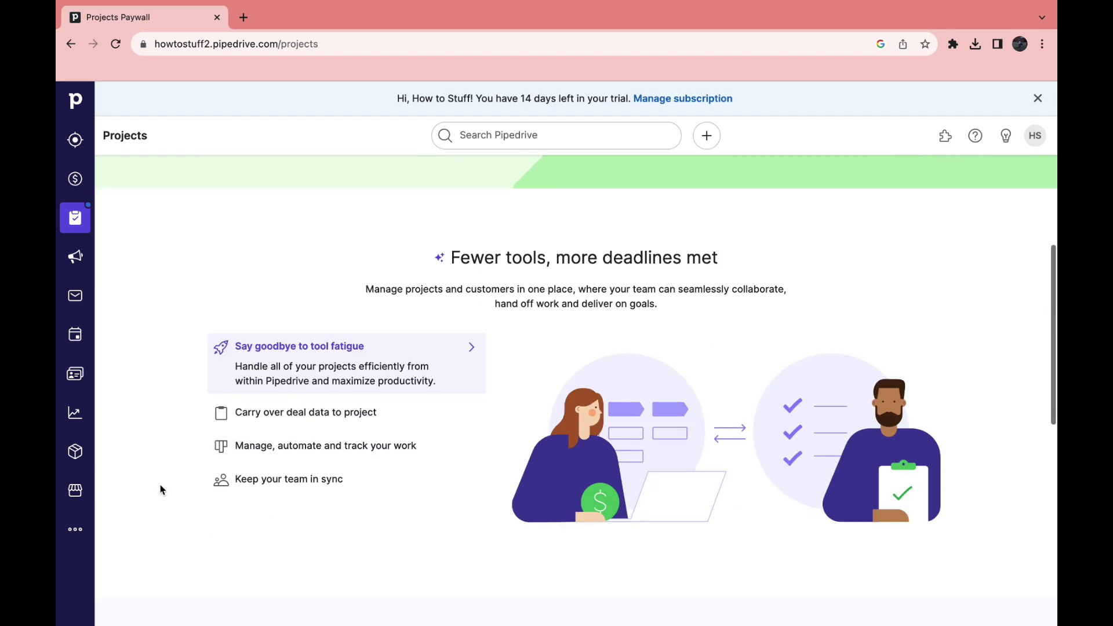
{"action": "scroll", "coordinate": [261, 468], "scroll_direction": "down", "scroll_amount": 10}
{"action": "scroll", "coordinate": [260, 468], "scroll_direction": "up", "scroll_amount": 3}
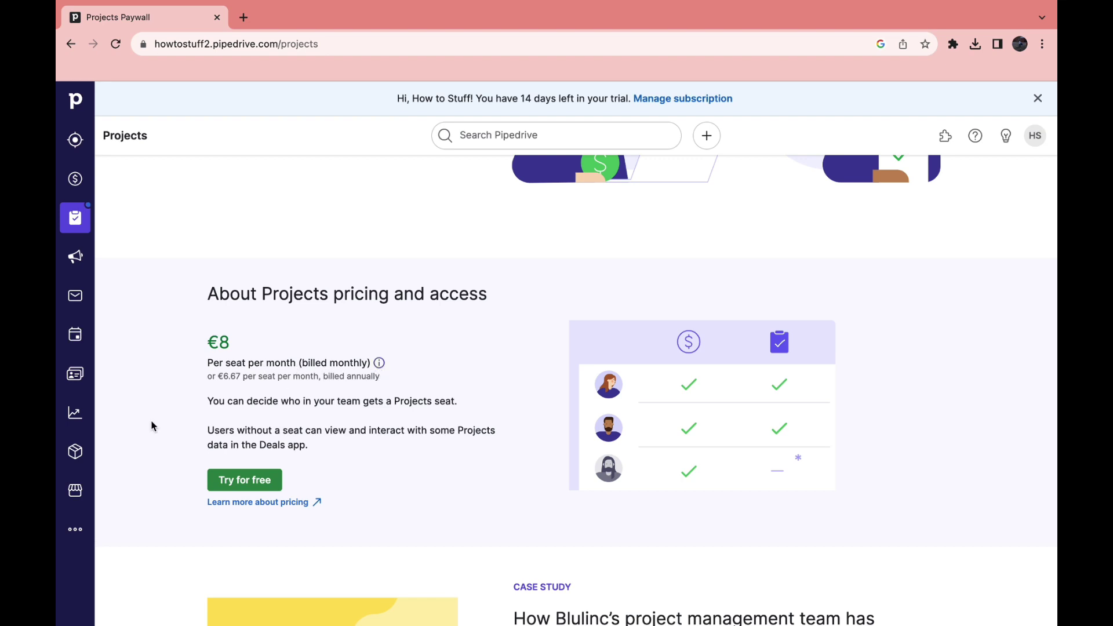
{"action": "scroll", "coordinate": [155, 427], "scroll_direction": "up", "scroll_amount": 15}
{"action": "left_click", "coordinate": [707, 136]}
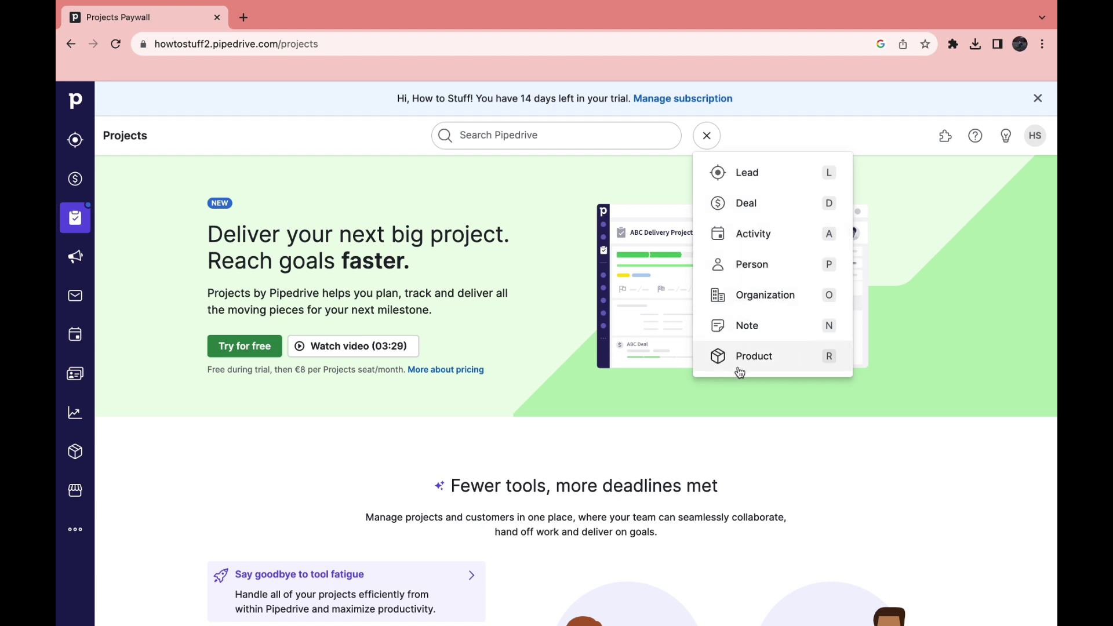
{"action": "left_click", "coordinate": [708, 133]}
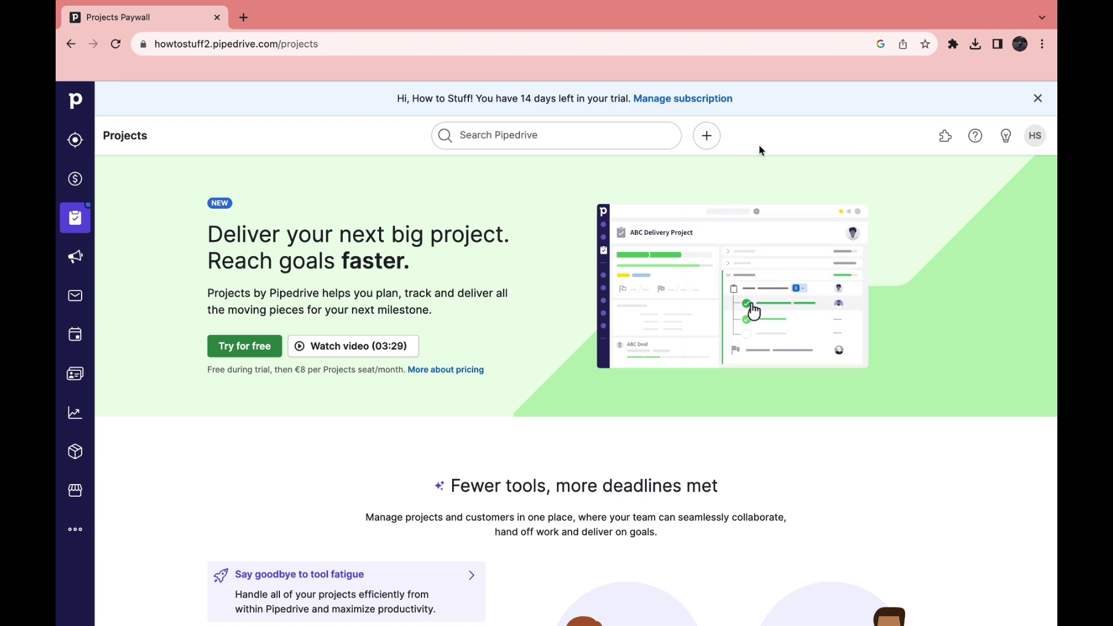
Open Campaigns, start the free Campaigns add-on trial, and dismiss the welcome overview
{"action": "left_click", "coordinate": [80, 259]}
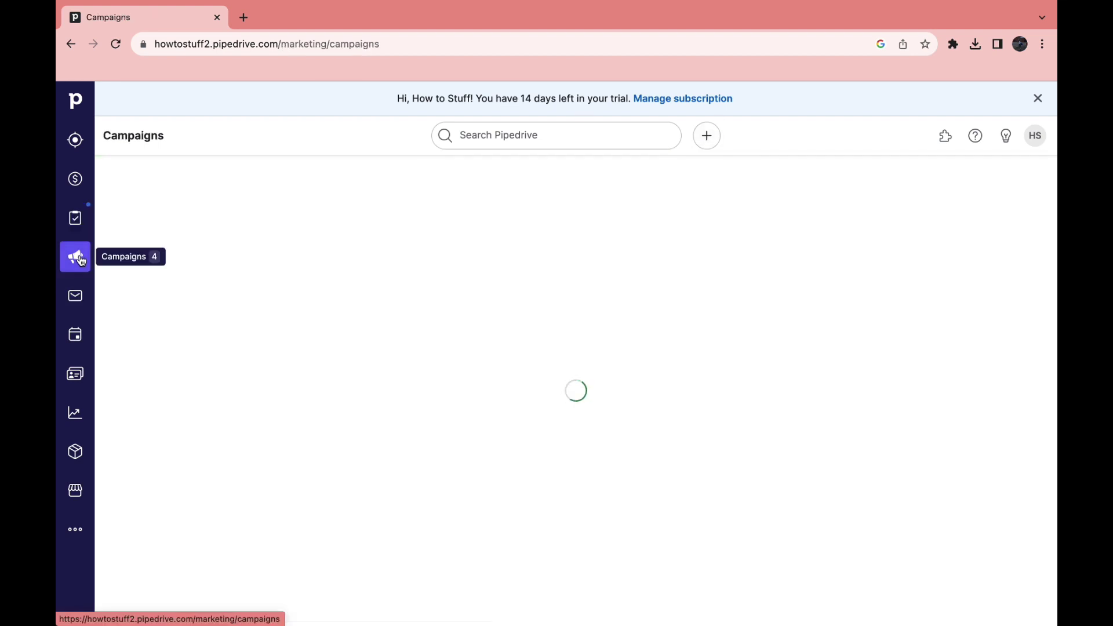
{"action": "left_click_drag", "start_coordinate": [342, 226], "coordinate": [771, 228]}
{"action": "left_click", "coordinate": [382, 155]}
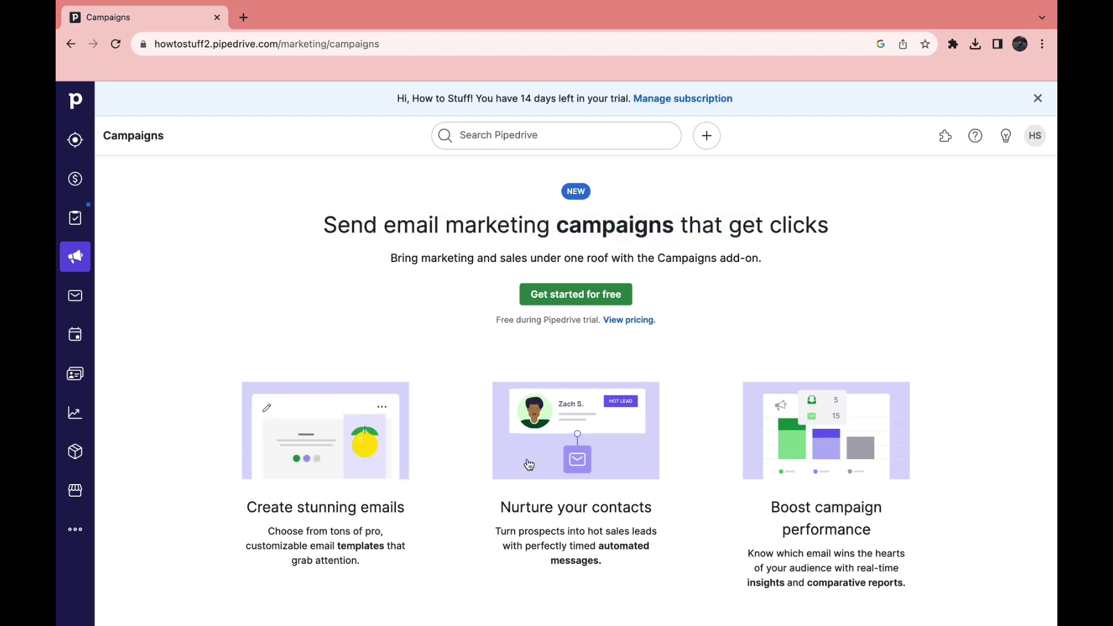
{"action": "left_click", "coordinate": [557, 294]}
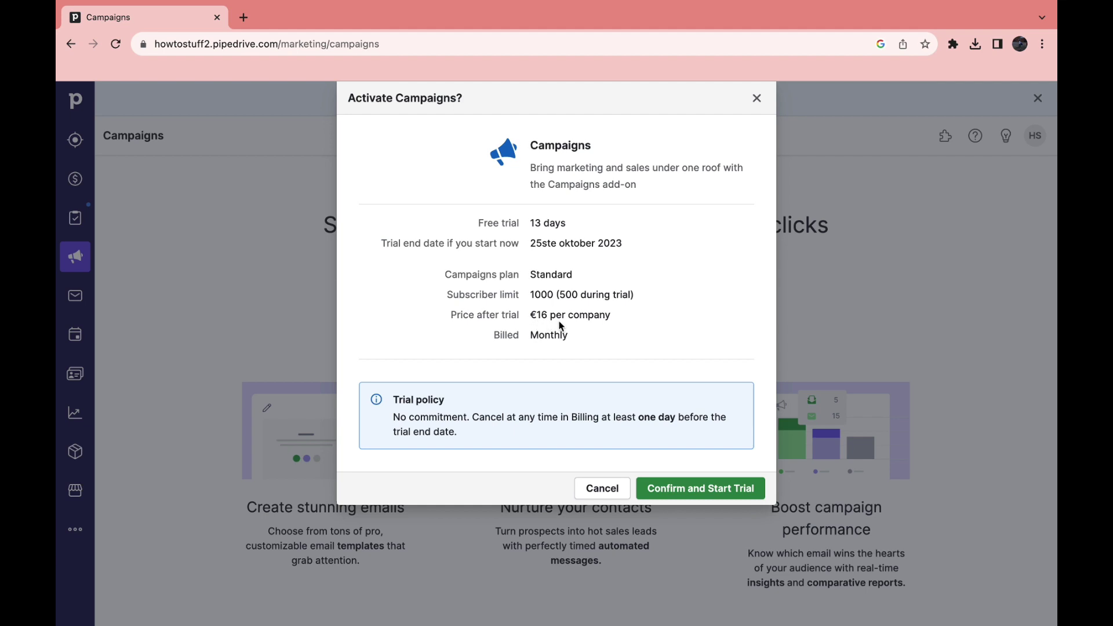
{"action": "left_click", "coordinate": [665, 491]}
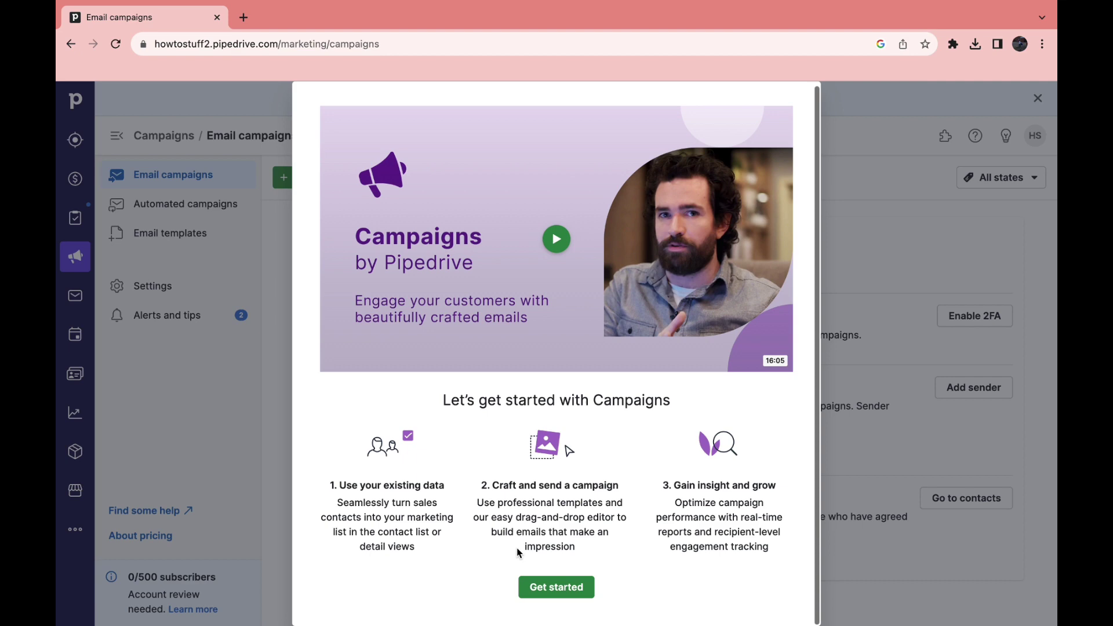
{"action": "left_click", "coordinate": [557, 587]}
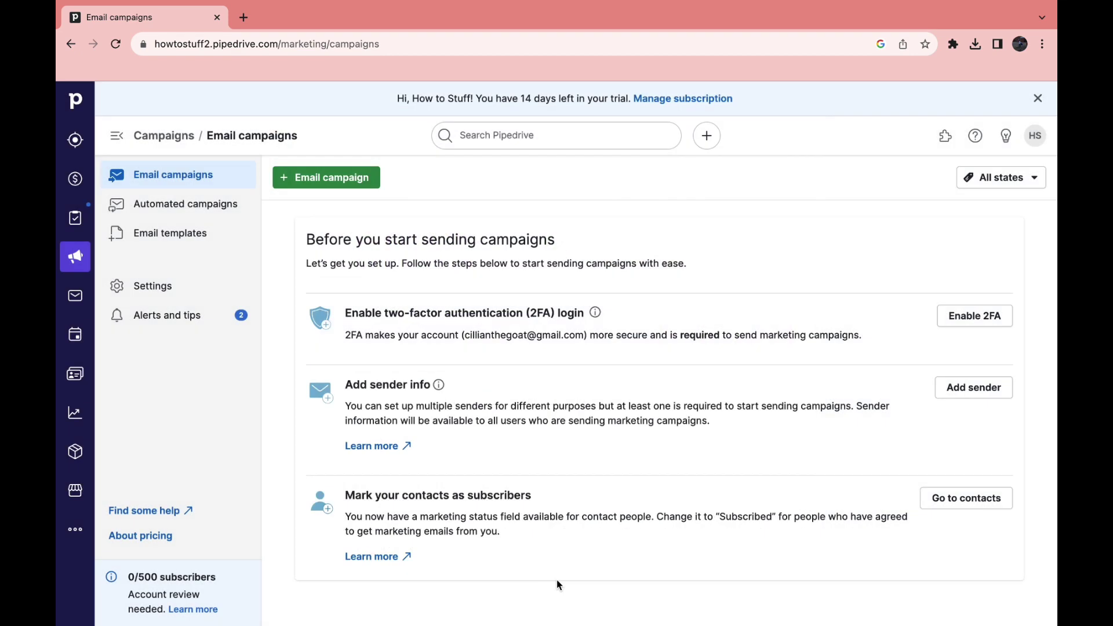
Create a new email campaign and scroll down to its Email content section
{"action": "left_click", "coordinate": [352, 180]}
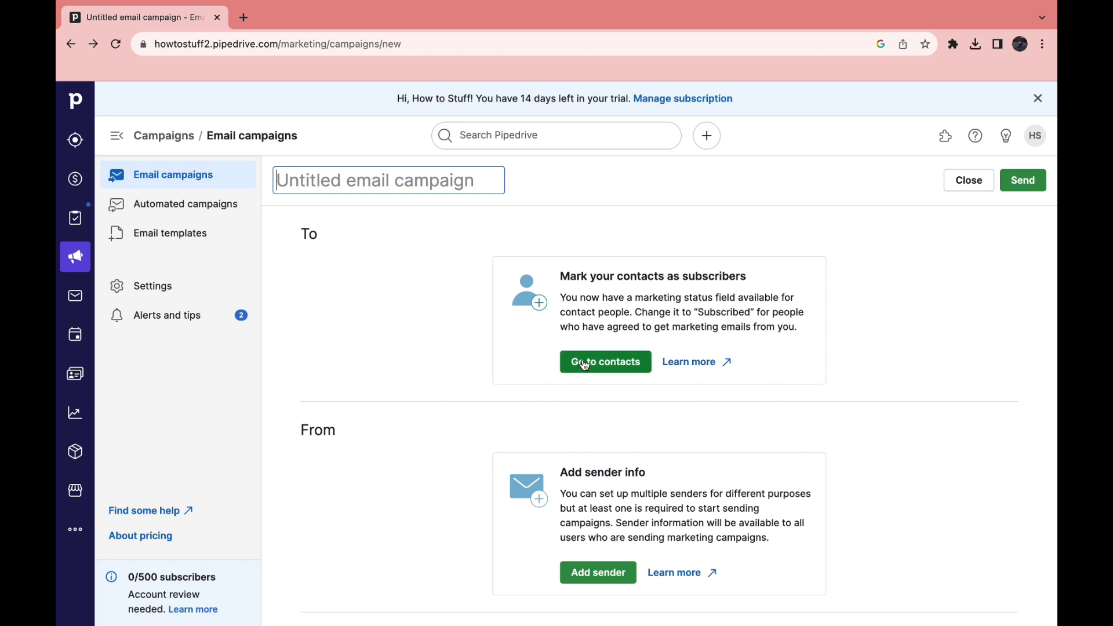
{"action": "scroll", "coordinate": [487, 455], "scroll_direction": "down", "scroll_amount": 3}
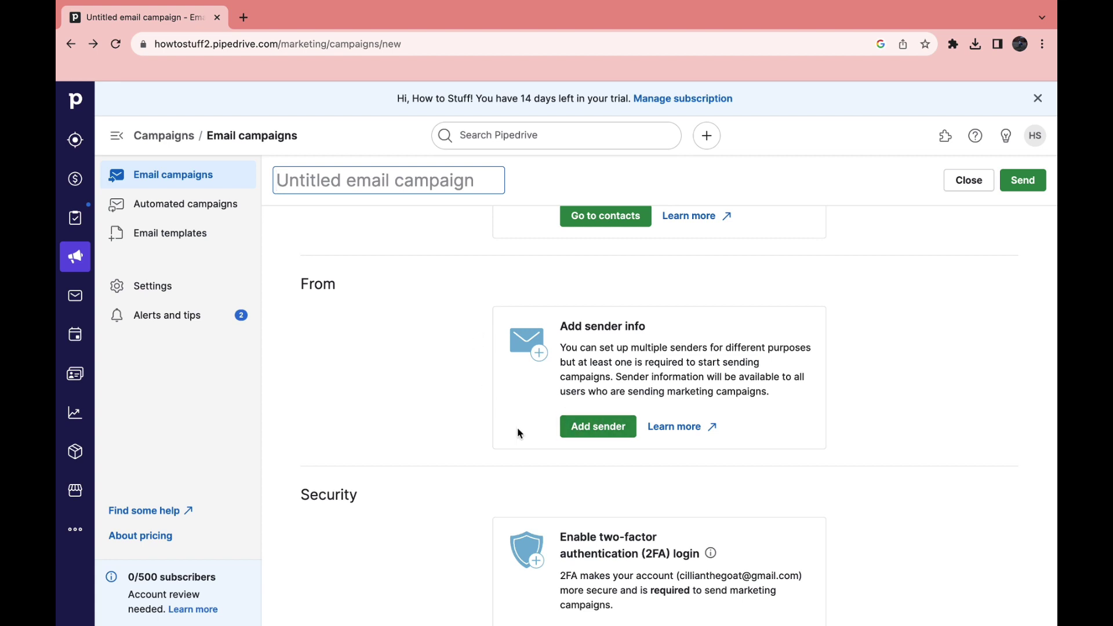
{"action": "scroll", "coordinate": [567, 432], "scroll_direction": "down", "scroll_amount": 3}
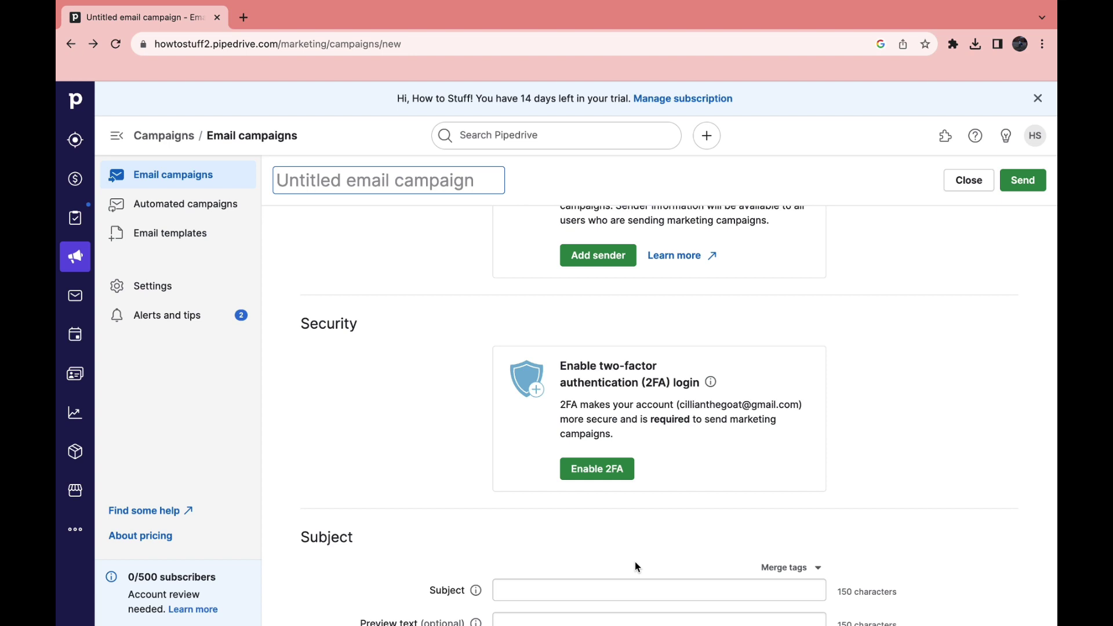
{"action": "scroll", "coordinate": [420, 465], "scroll_direction": "down", "scroll_amount": 4}
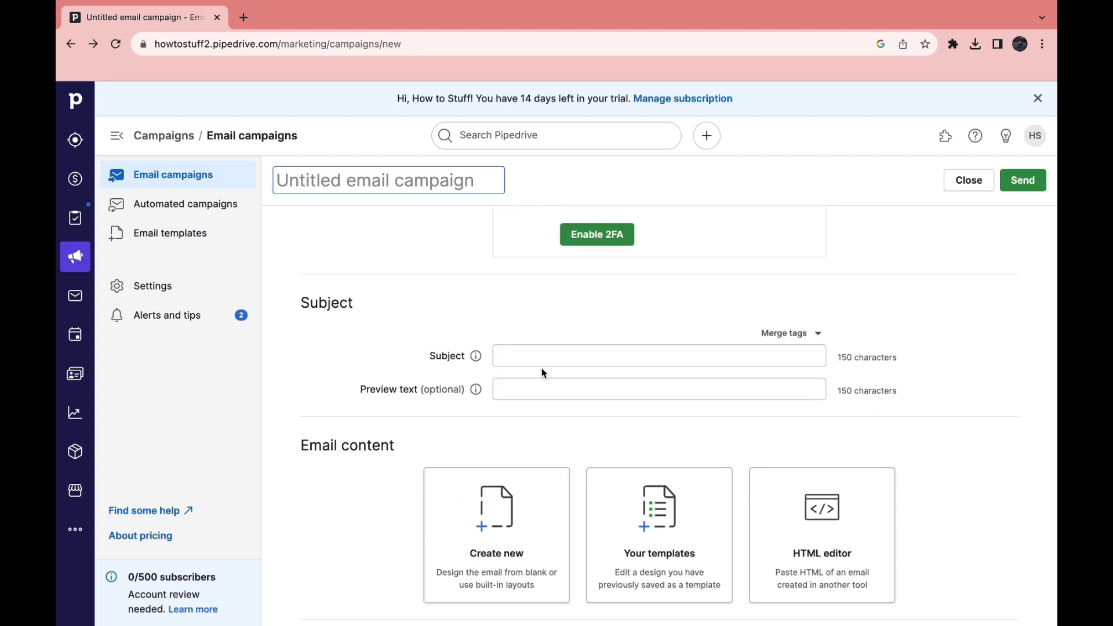
{"action": "scroll", "coordinate": [322, 449], "scroll_direction": "down", "scroll_amount": 2}
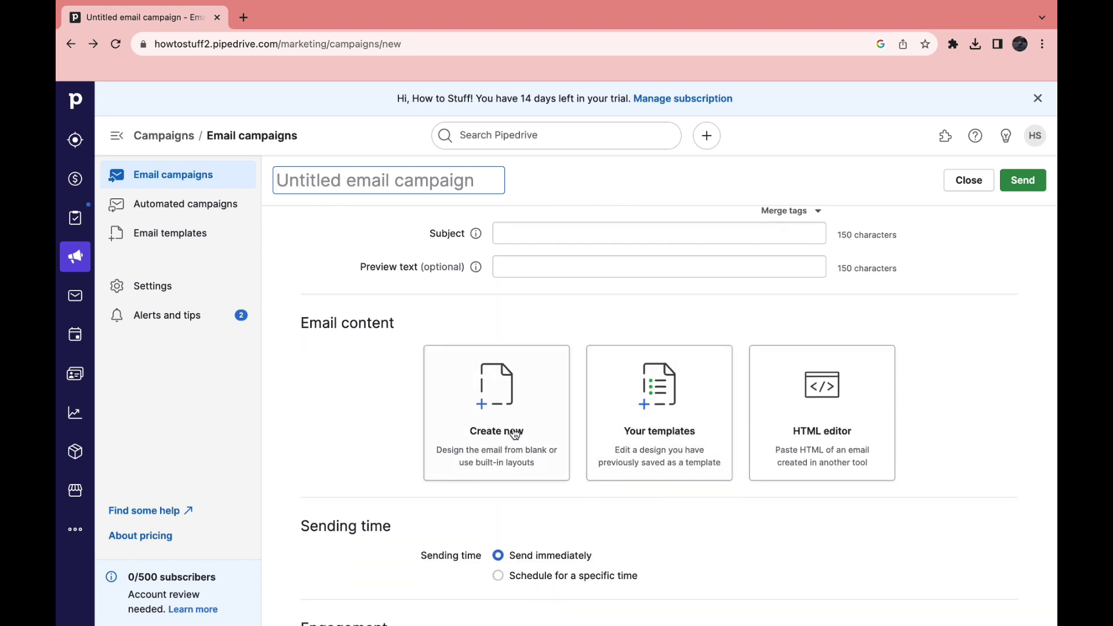
Open the email layout gallery and pick the eBook (colorful) layout
{"action": "left_click", "coordinate": [496, 401]}
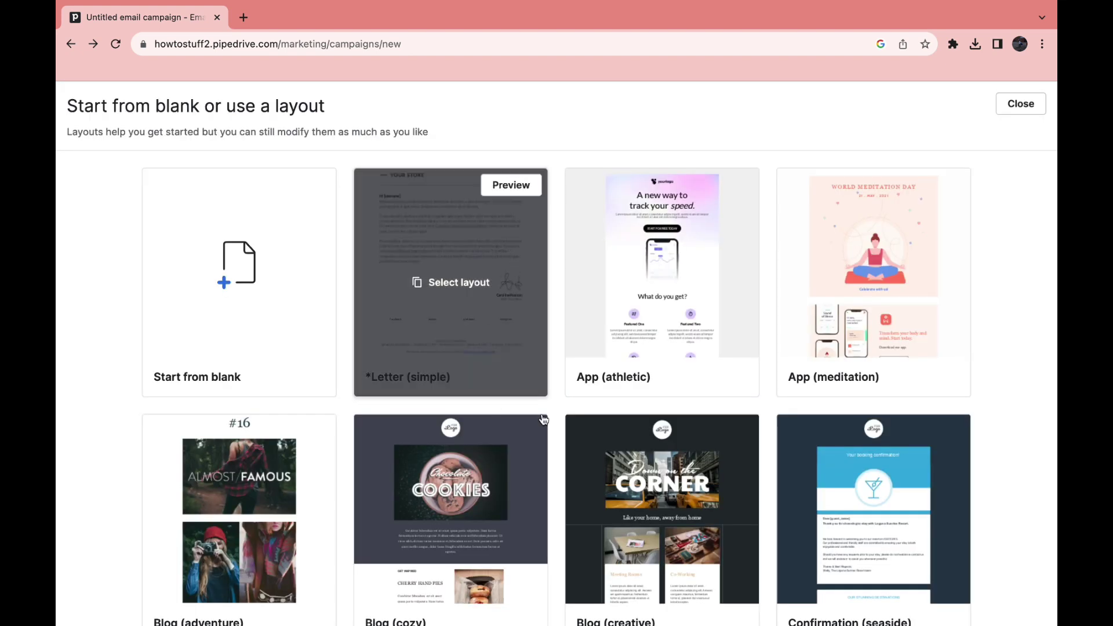
{"action": "scroll", "coordinate": [1015, 334], "scroll_direction": "down", "scroll_amount": 5}
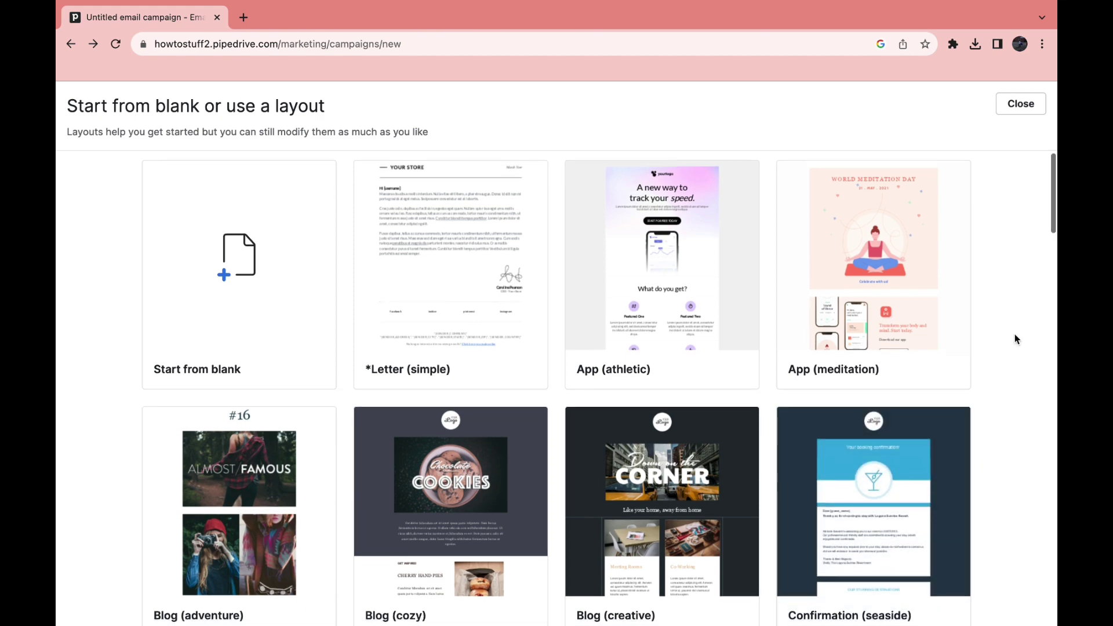
{"action": "scroll", "coordinate": [1014, 335], "scroll_direction": "down", "scroll_amount": 3}
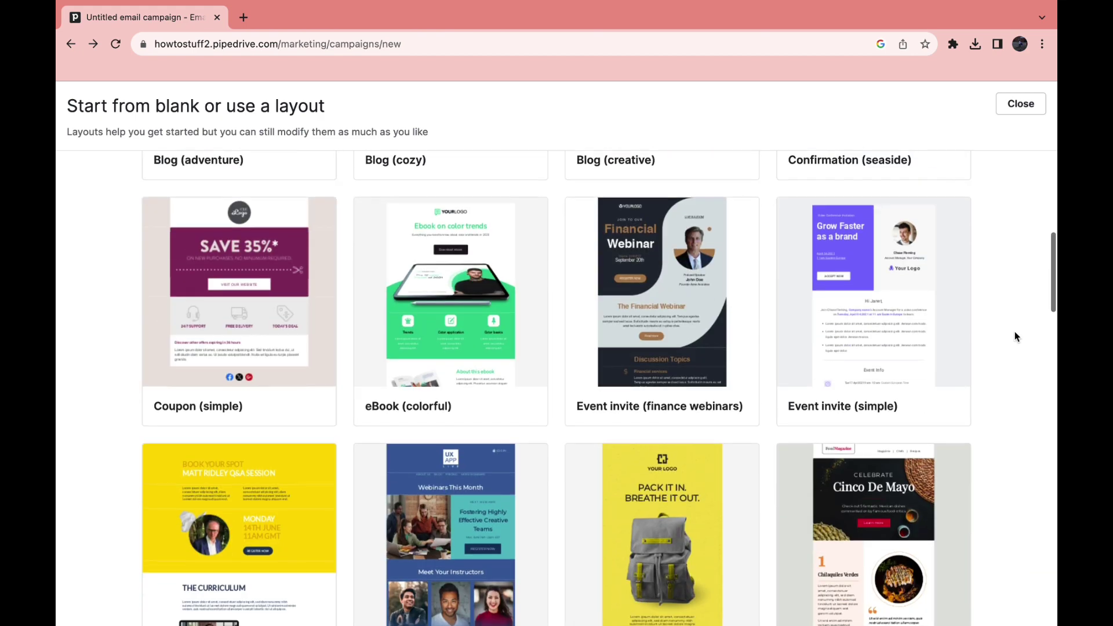
{"action": "mouse_move", "coordinate": [490, 320]}
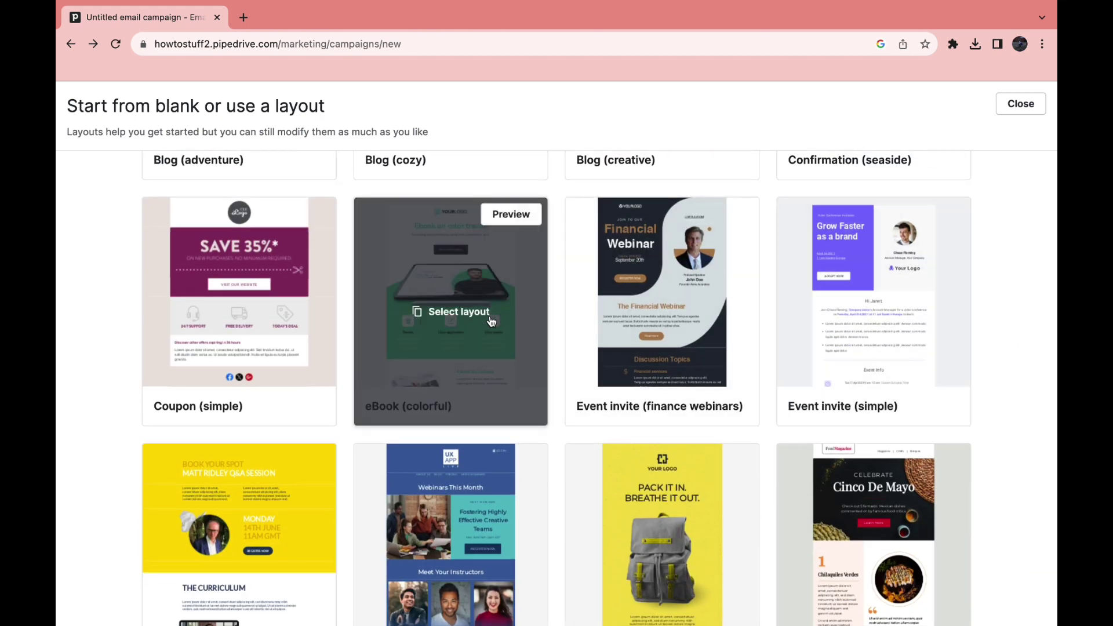
{"action": "left_click", "coordinate": [517, 332]}
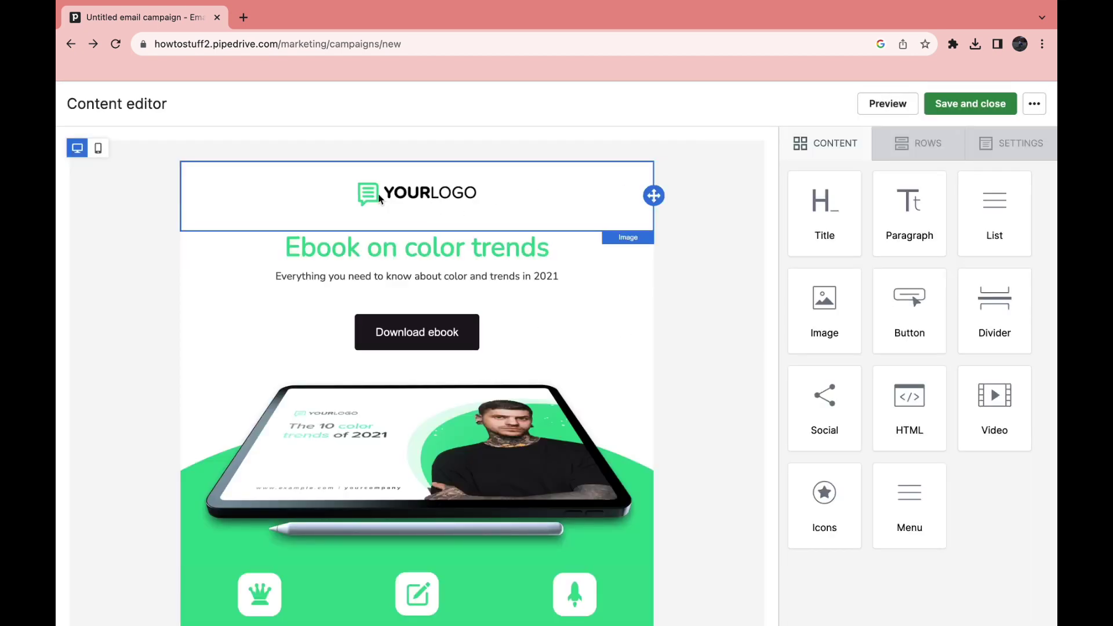
Review the eBook (colorful) template and save it back into the campaign
{"action": "scroll", "coordinate": [340, 263], "scroll_direction": "down", "scroll_amount": 2}
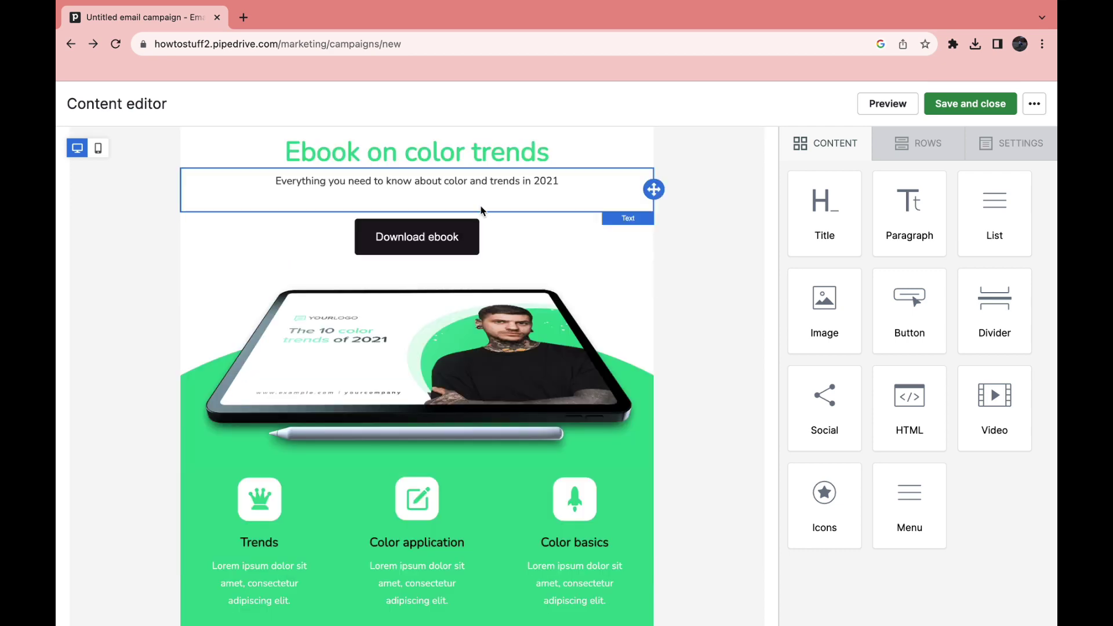
{"action": "scroll", "coordinate": [341, 324], "scroll_direction": "down", "scroll_amount": 5}
{"action": "scroll", "coordinate": [337, 344], "scroll_direction": "down", "scroll_amount": 8}
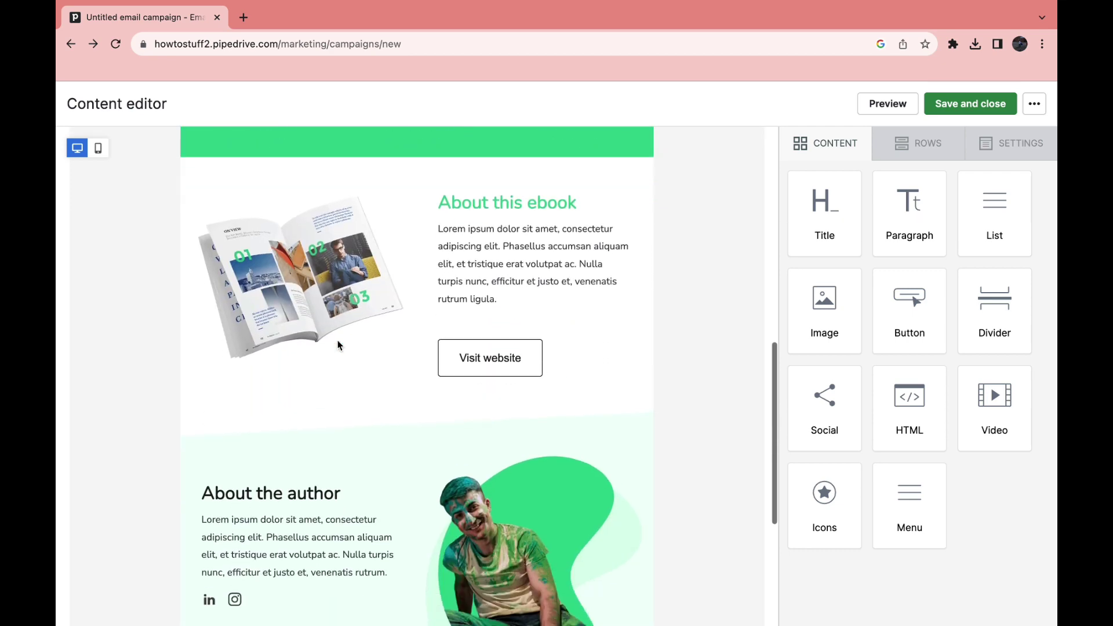
{"action": "scroll", "coordinate": [338, 345], "scroll_direction": "up", "scroll_amount": 3}
{"action": "scroll", "coordinate": [339, 346], "scroll_direction": "up", "scroll_amount": 5}
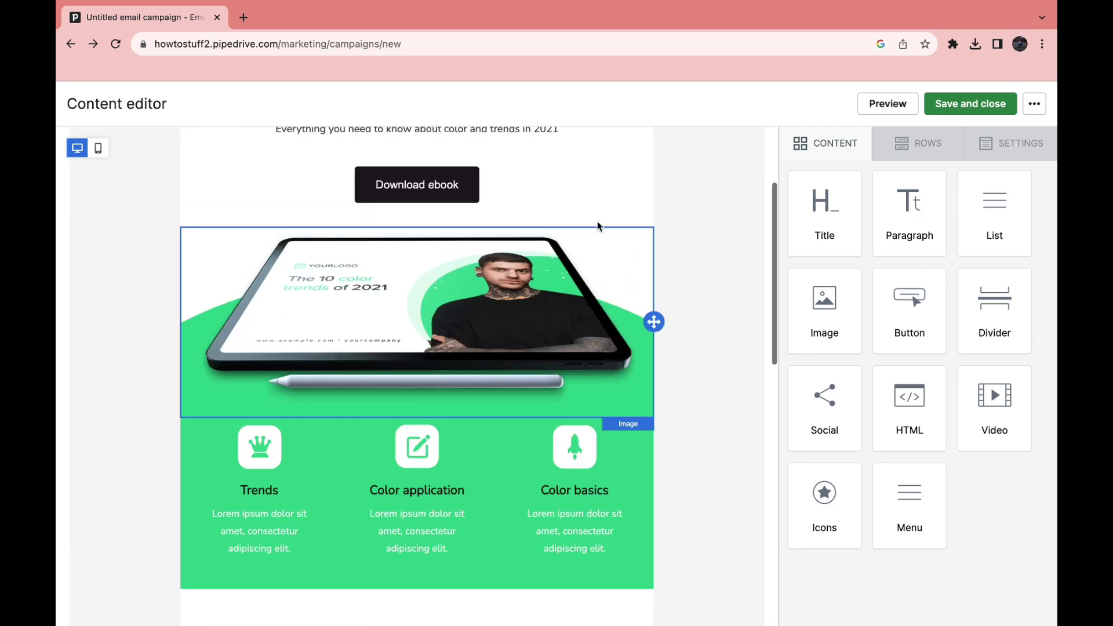
{"action": "left_click", "coordinate": [966, 105]}
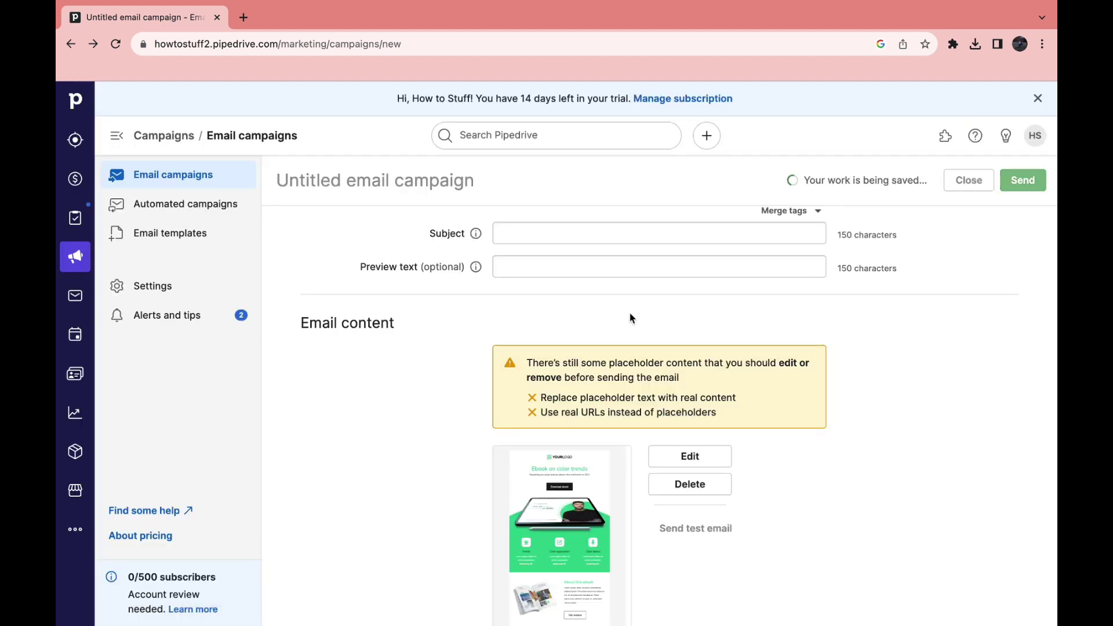
Change the campaign's sending time from Send immediately to a specific time
{"action": "scroll", "coordinate": [632, 318], "scroll_direction": "down", "scroll_amount": 3}
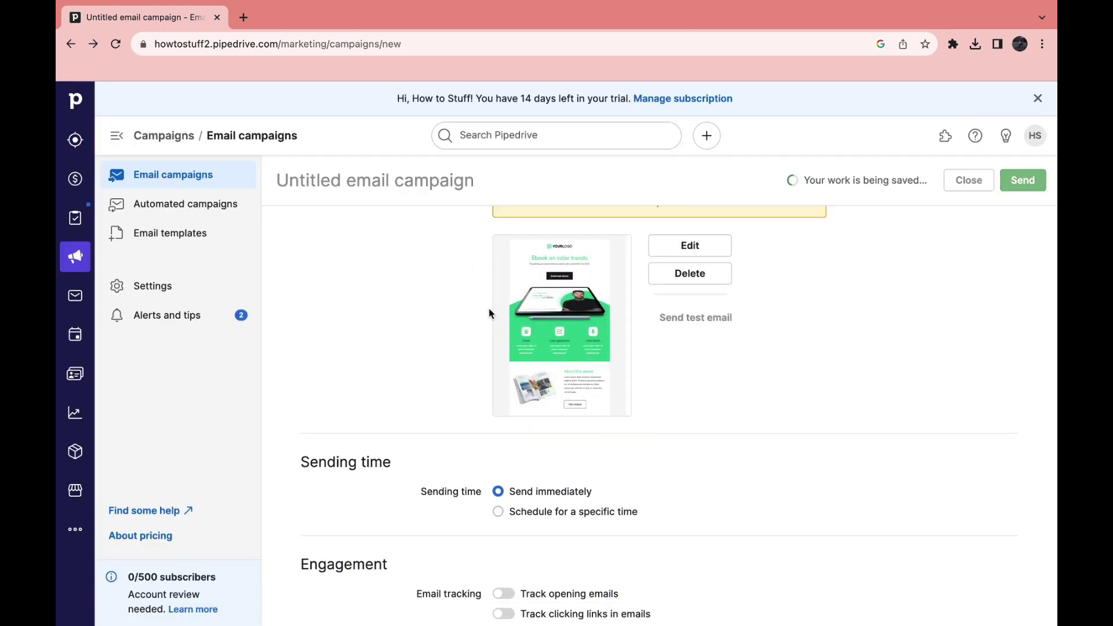
{"action": "scroll", "coordinate": [348, 480], "scroll_direction": "down", "scroll_amount": 2}
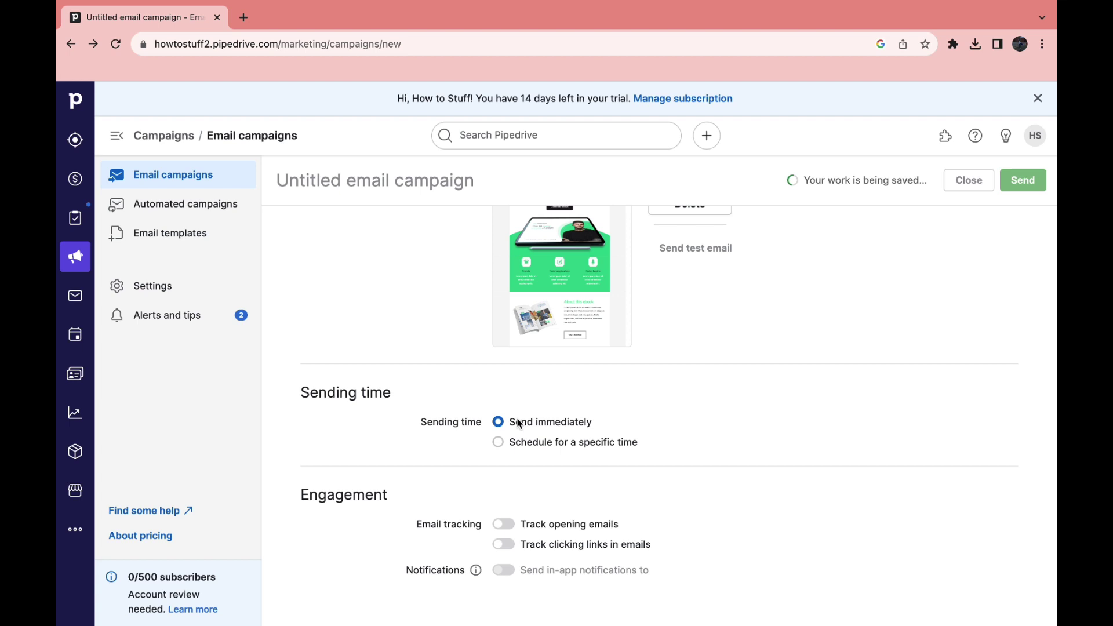
{"action": "left_click", "coordinate": [512, 445]}
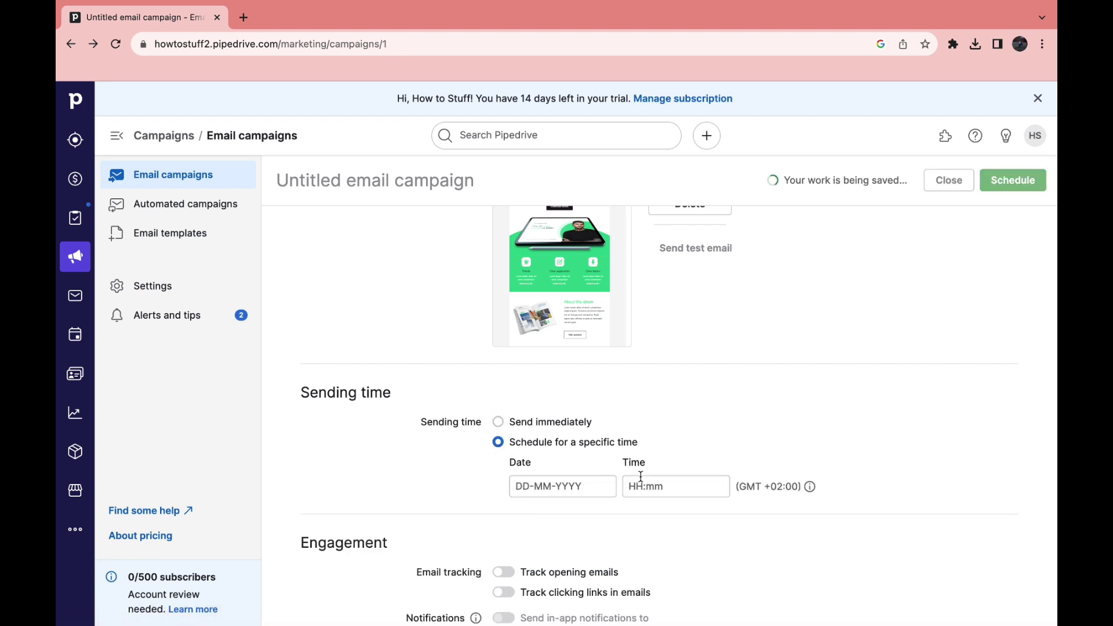
Turn on tracking of email opens and link clicks, then attempt to schedule the campaign
{"action": "scroll", "coordinate": [641, 476], "scroll_direction": "down", "scroll_amount": 3}
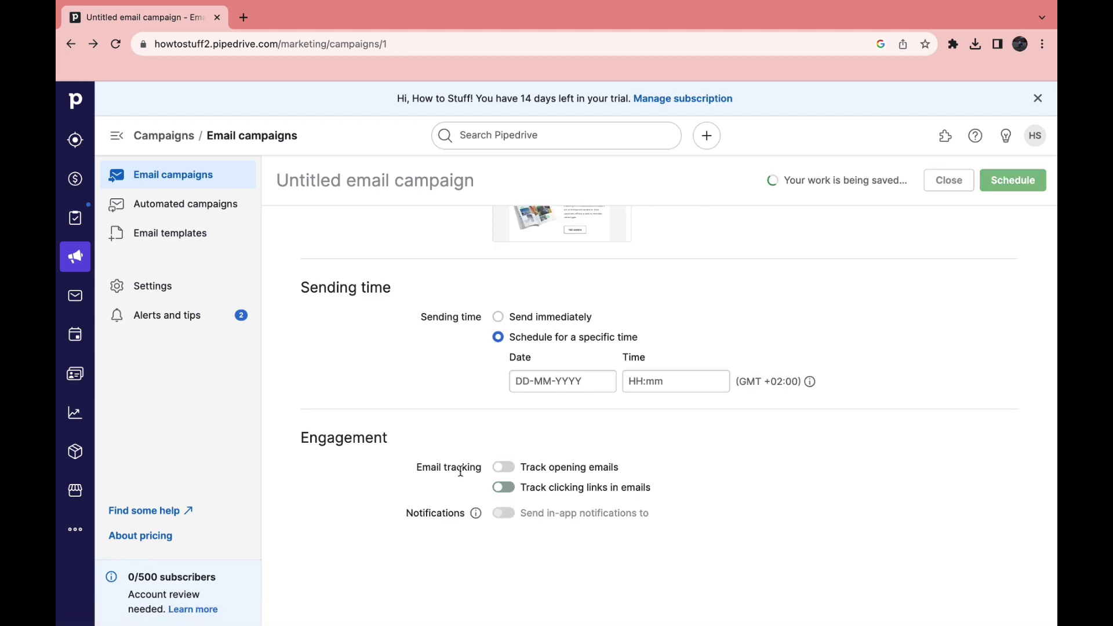
{"action": "left_click", "coordinate": [503, 467]}
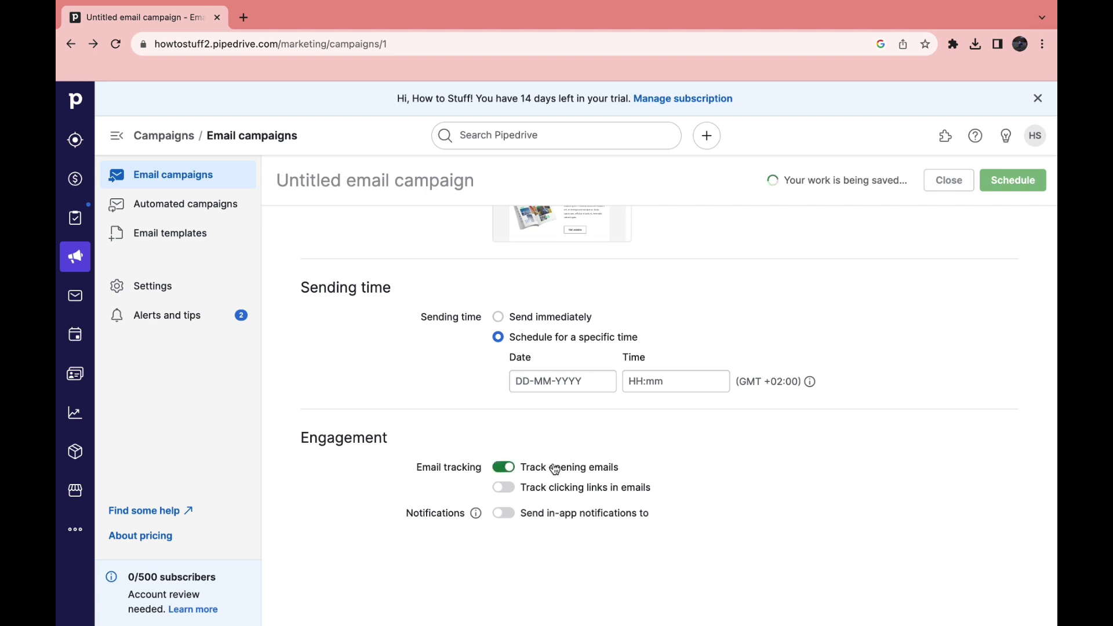
{"action": "left_click", "coordinate": [503, 487]}
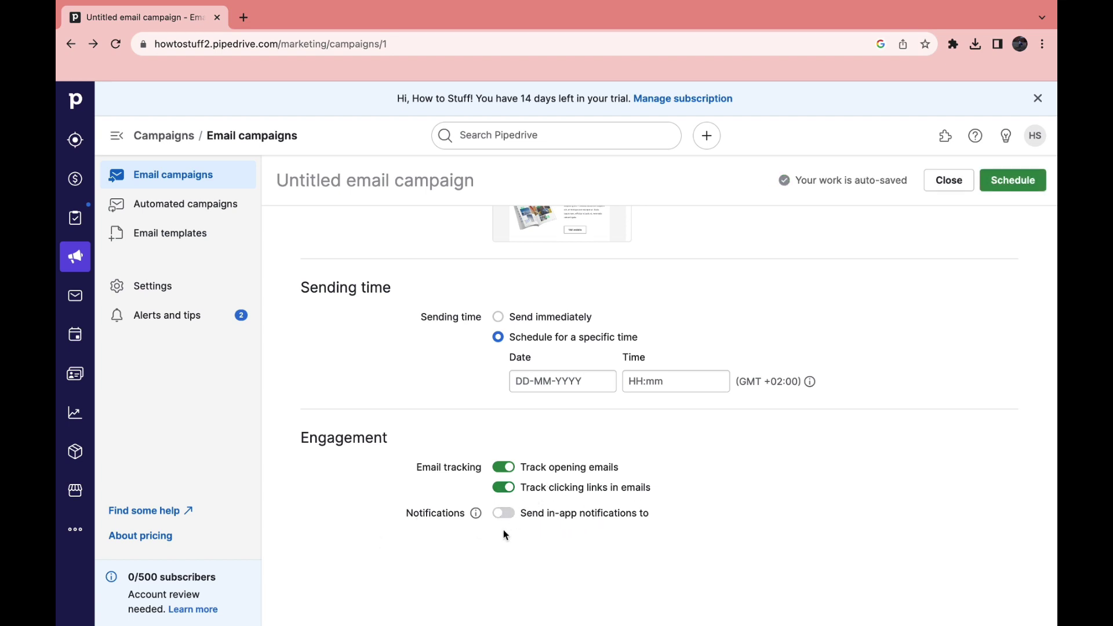
{"action": "scroll", "coordinate": [654, 425], "scroll_direction": "up", "scroll_amount": 10}
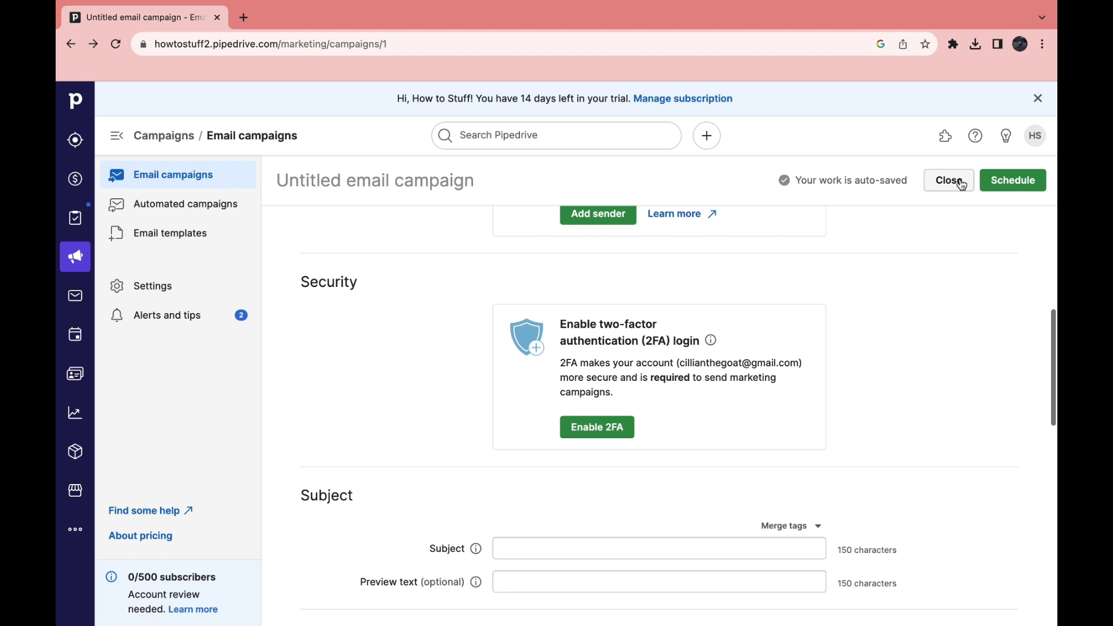
{"action": "left_click", "coordinate": [994, 179]}
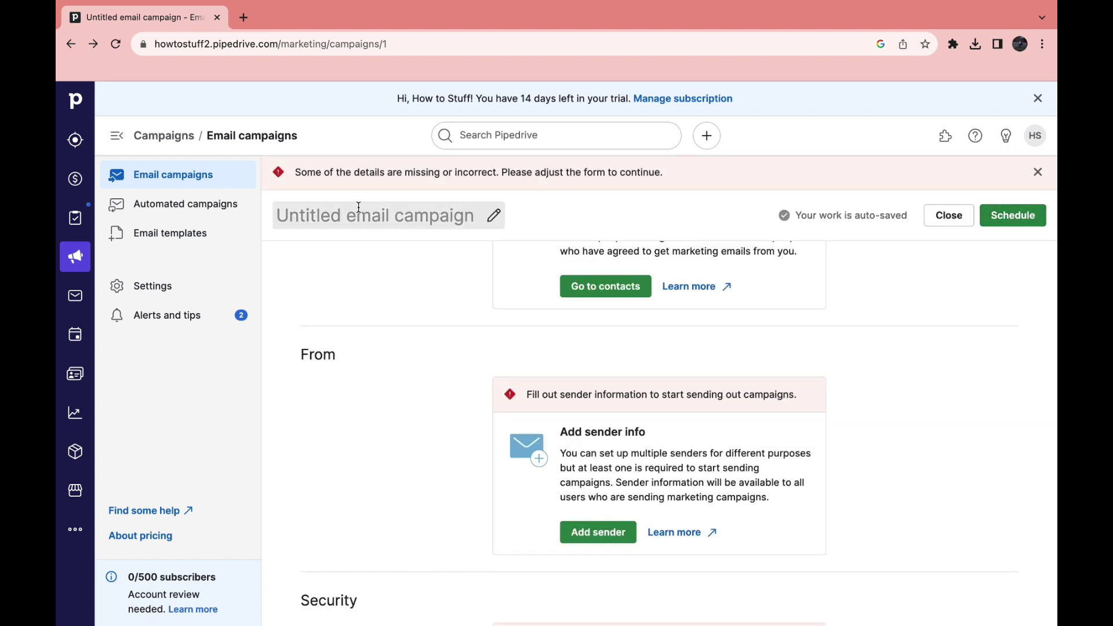
Open Sales Inbox and scroll through its Unlock Sales Inbox offer
{"action": "left_click", "coordinate": [76, 297]}
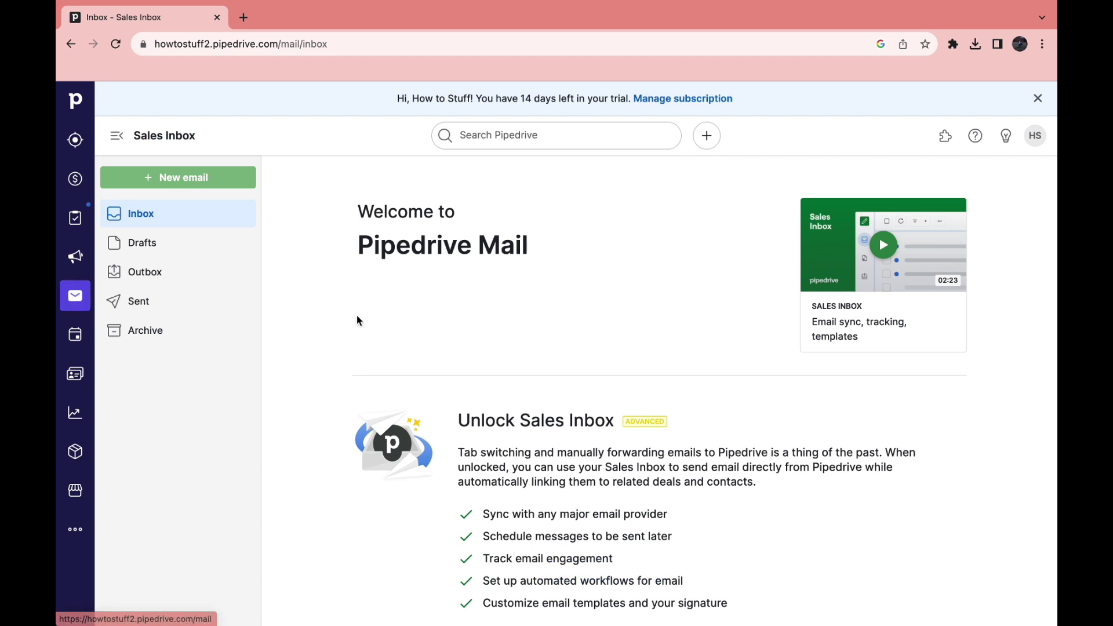
{"action": "scroll", "coordinate": [356, 316], "scroll_direction": "down", "scroll_amount": 3}
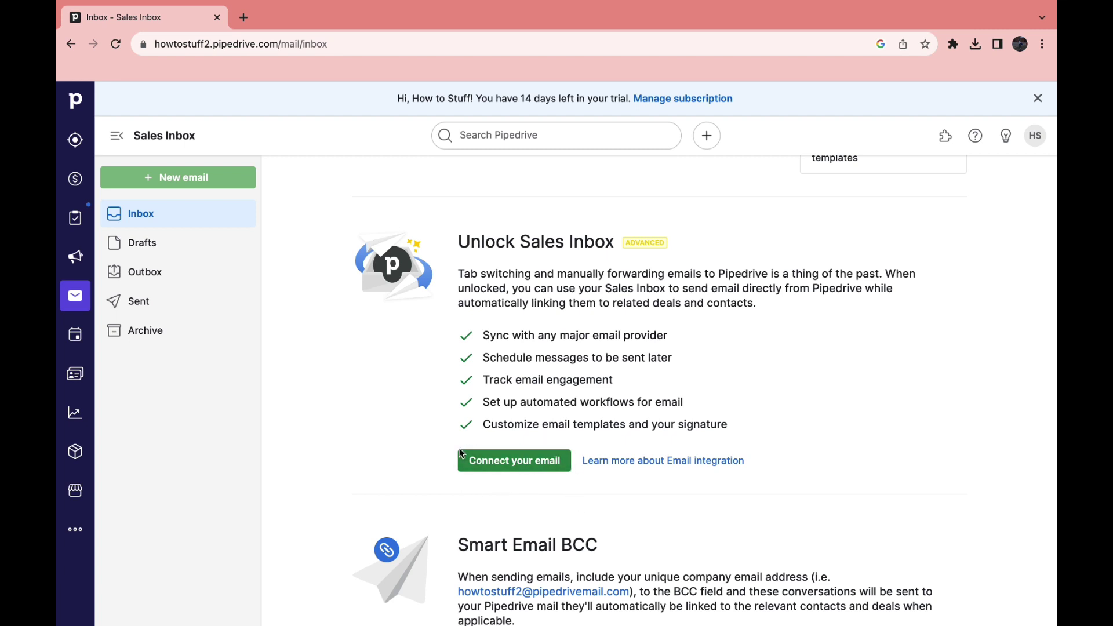
Open the Activities page and dismiss the Propose meeting times tip
{"action": "left_click", "coordinate": [77, 336]}
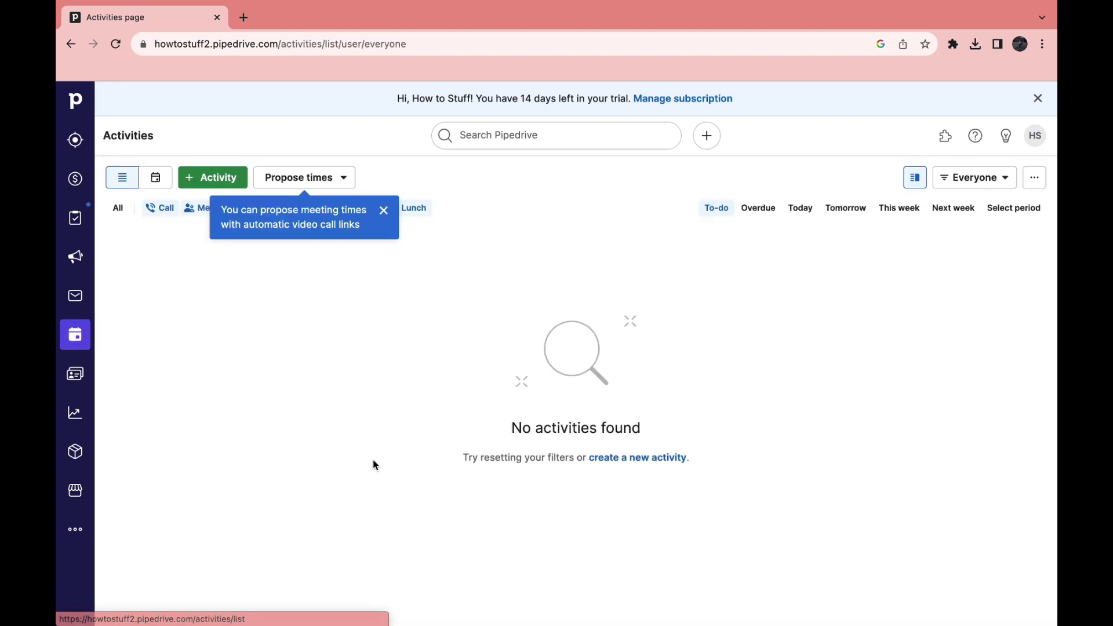
{"action": "left_click", "coordinate": [382, 211]}
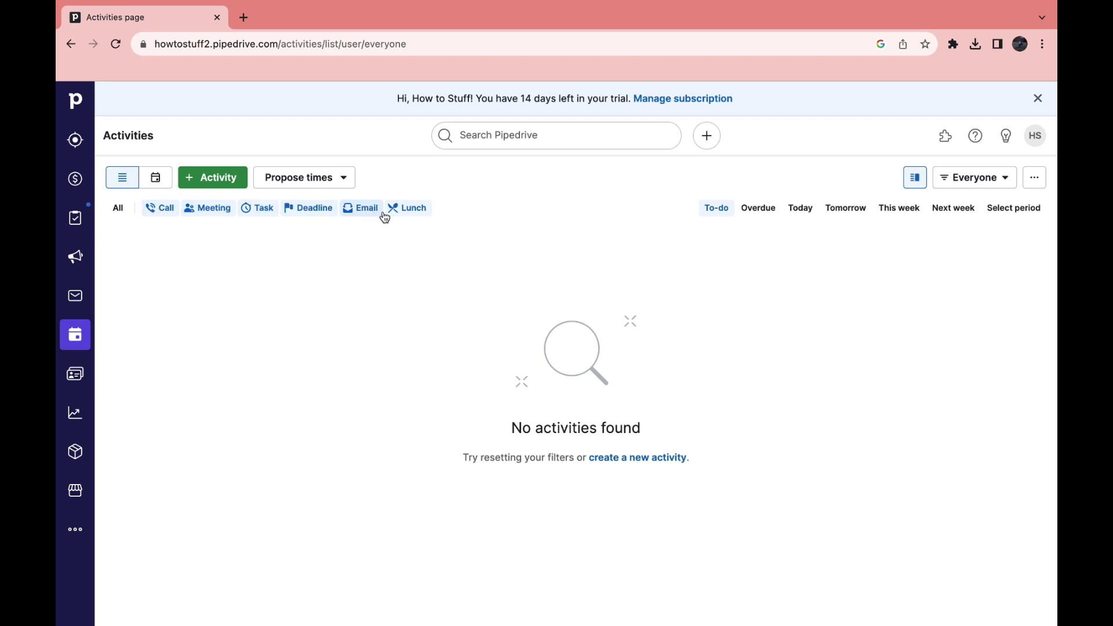
Add a new Meeting activity titled 'Qualifiying Meeting'
{"action": "left_click", "coordinate": [209, 187]}
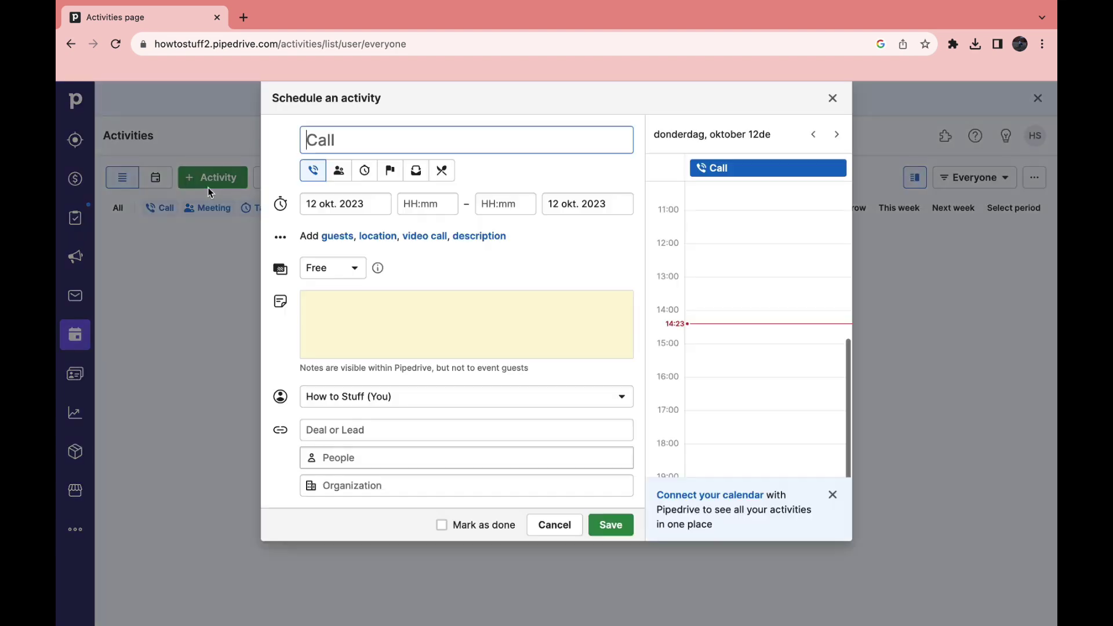
{"action": "type", "text": "Qualifiying Meeting"}
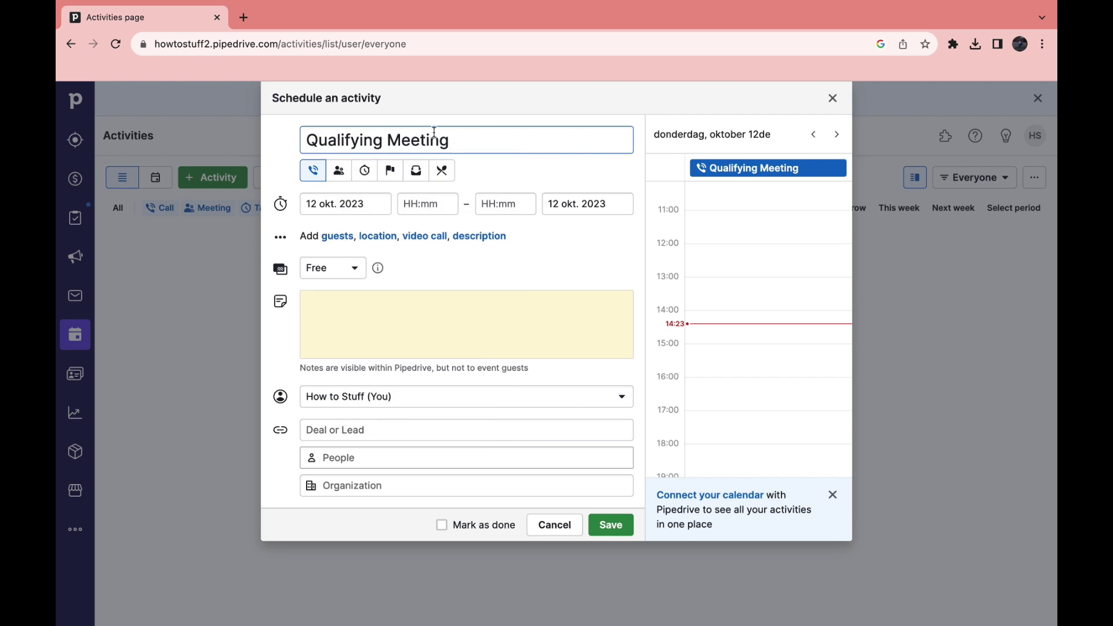
{"action": "left_click", "coordinate": [345, 170]}
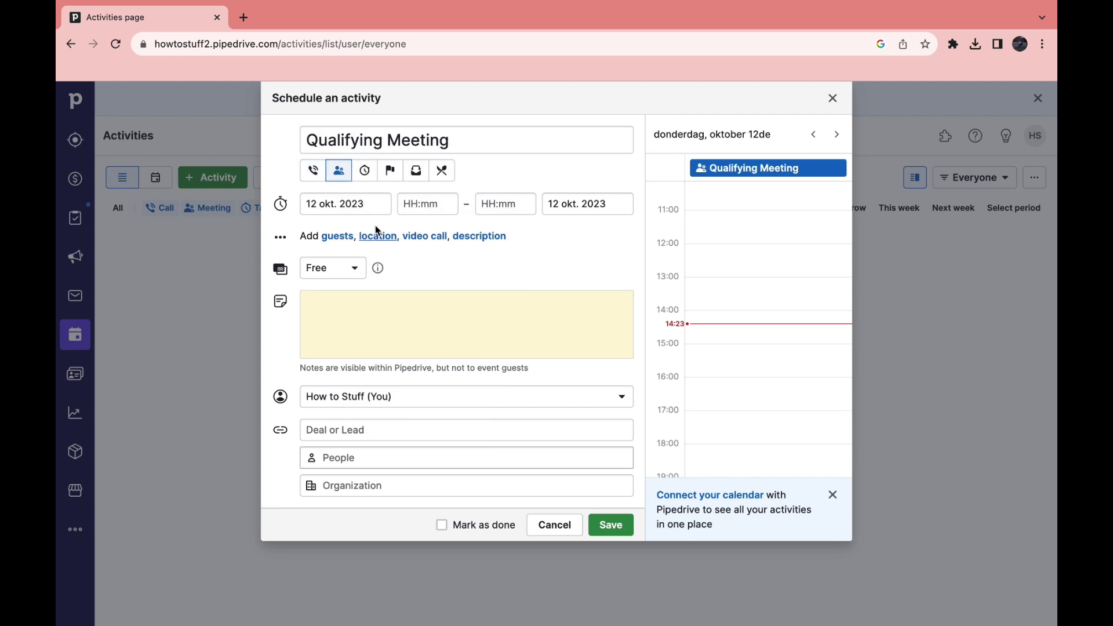
Schedule the meeting for 13 October 2023 from 14:00 to 14:15
{"action": "left_click", "coordinate": [370, 207]}
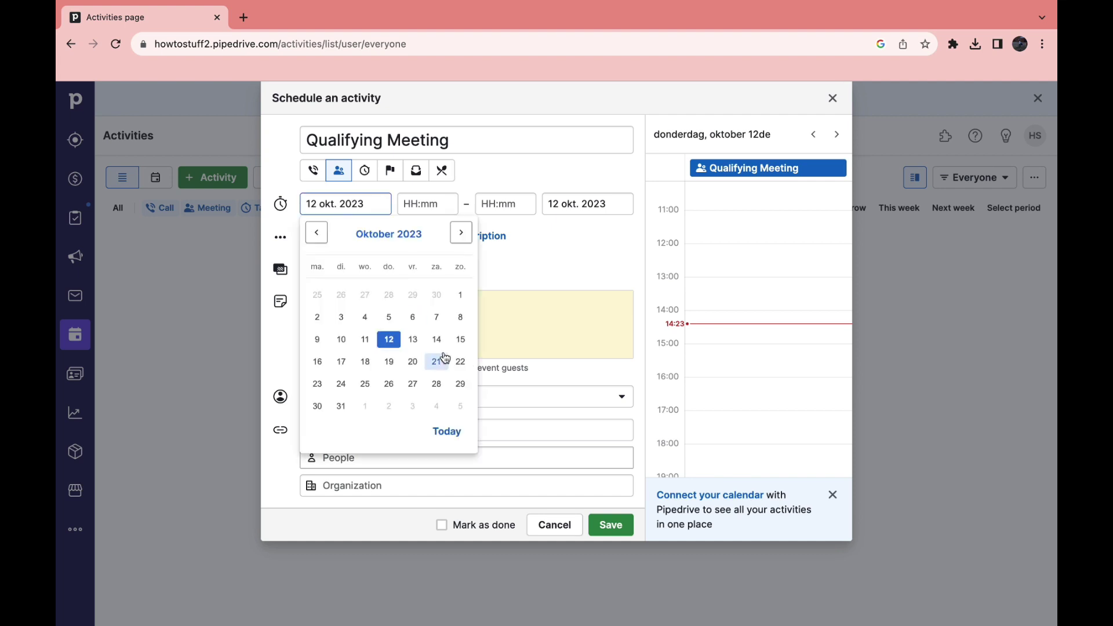
{"action": "left_click", "coordinate": [411, 337]}
{"action": "left_click", "coordinate": [426, 204]}
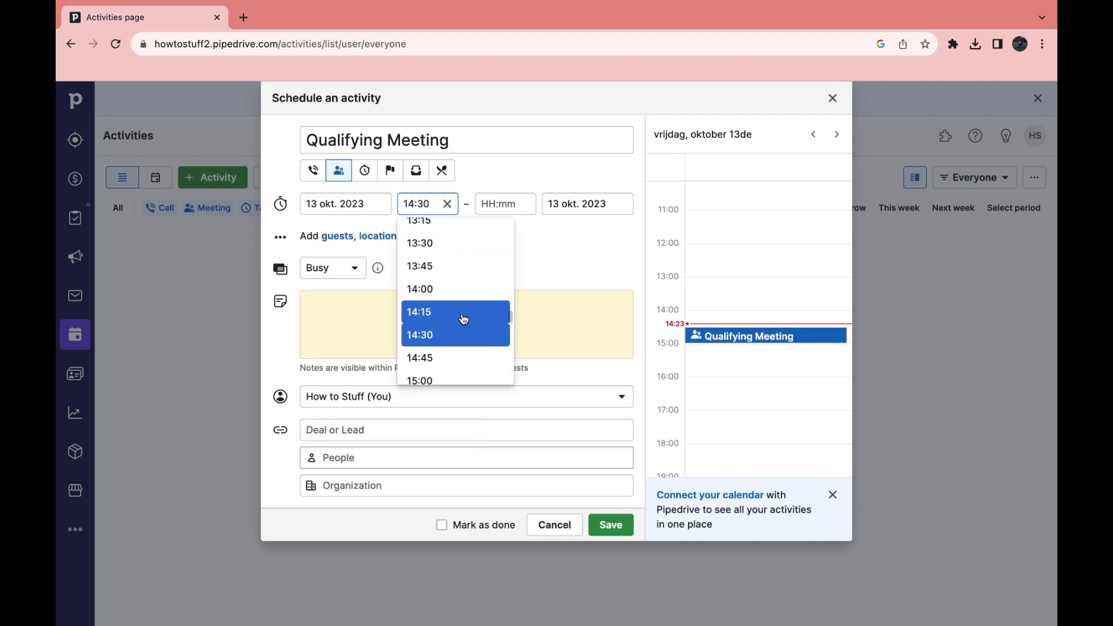
{"action": "left_click", "coordinate": [447, 290]}
{"action": "left_click", "coordinate": [477, 207]}
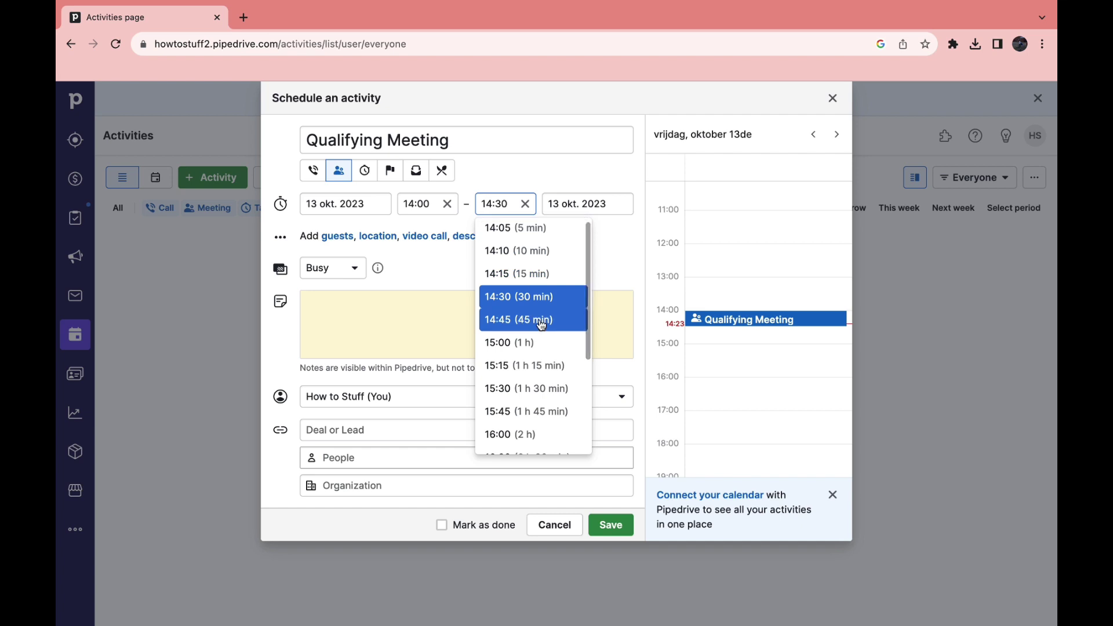
{"action": "left_click", "coordinate": [530, 281]}
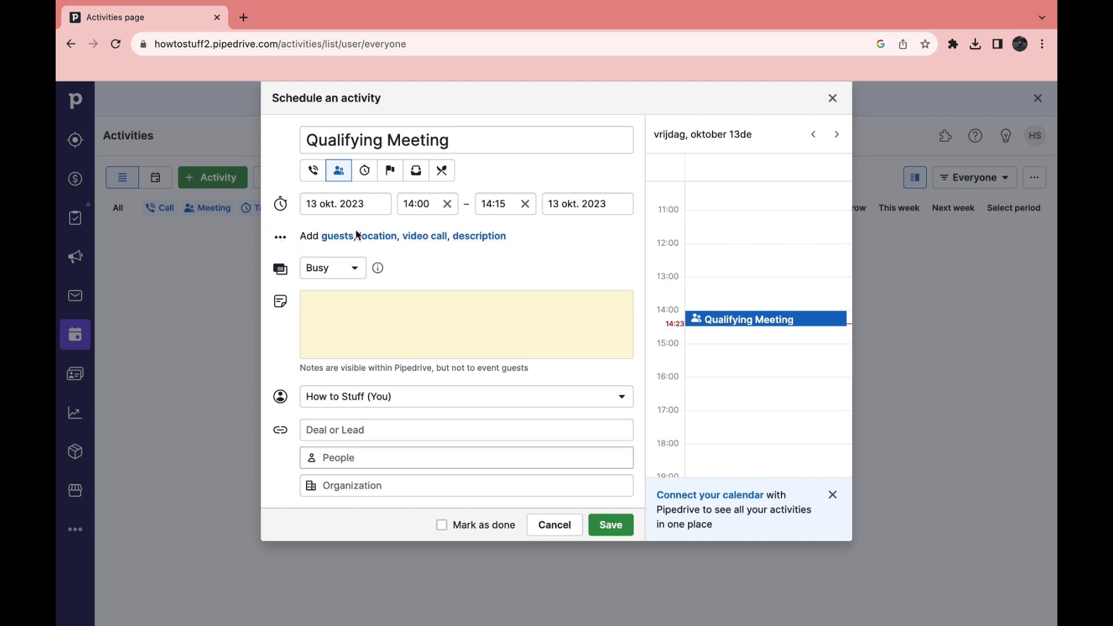
Keep the meeting's availability as Busy and leave its notes empty
{"action": "left_click", "coordinate": [327, 269]}
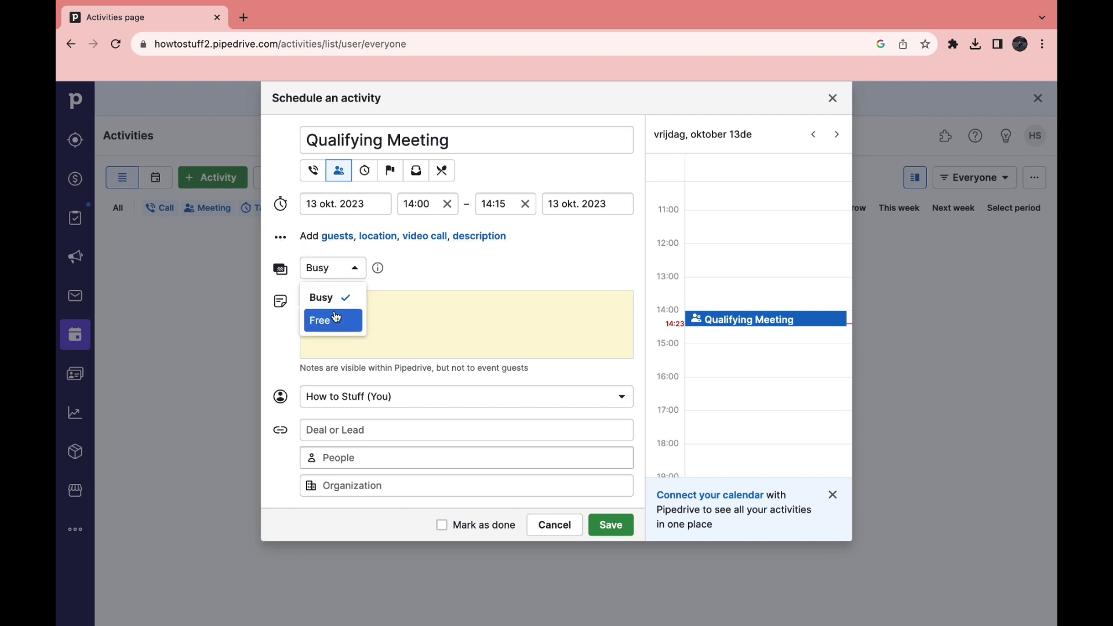
{"action": "left_click", "coordinate": [408, 271]}
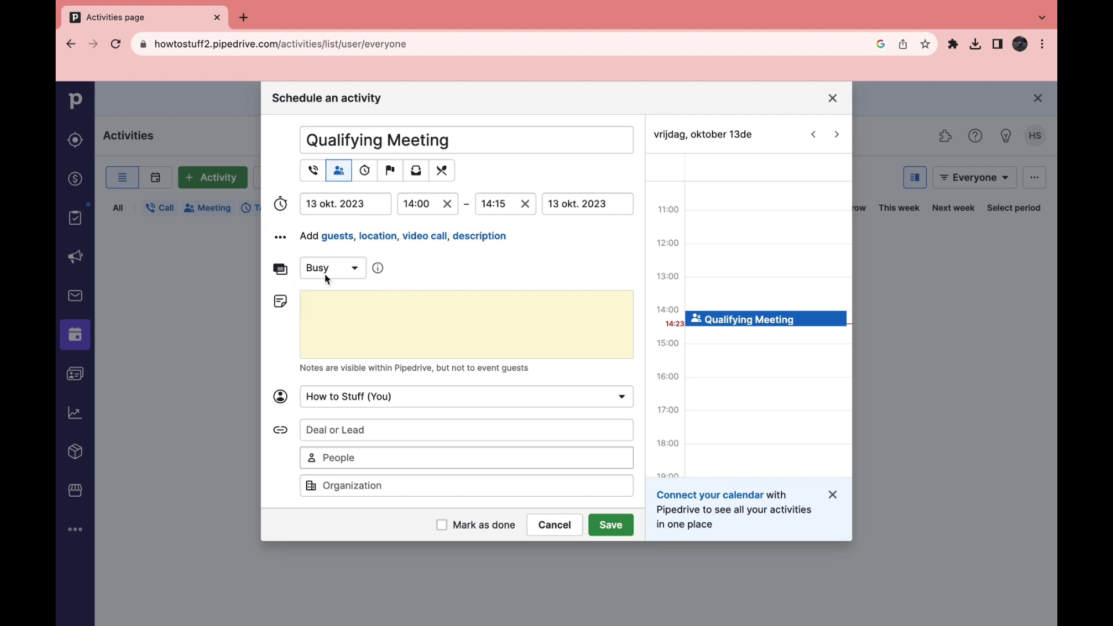
{"action": "left_click", "coordinate": [404, 293]}
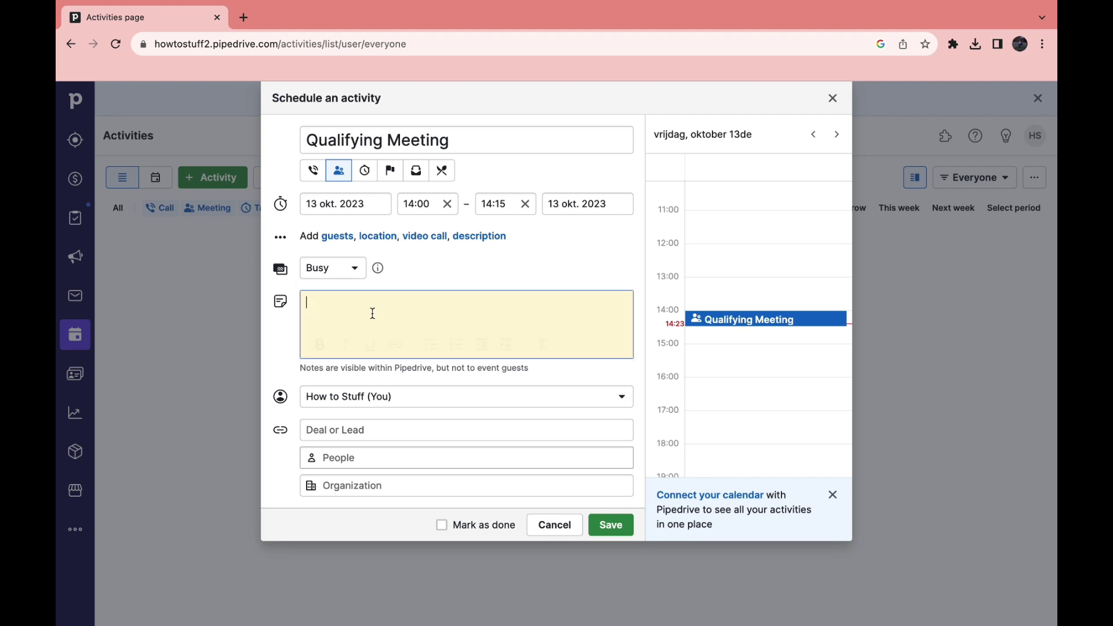
{"action": "left_click", "coordinate": [489, 254]}
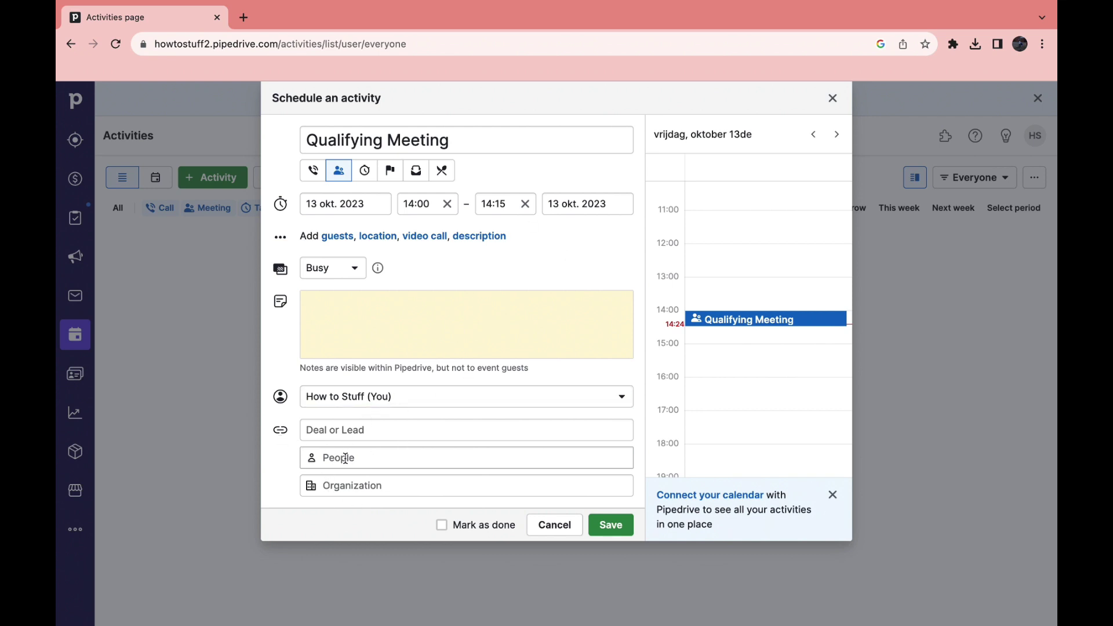
Save the meeting, find it on Friday 13 in the weekly calendar, then open Contacts People
{"action": "left_click", "coordinate": [610, 525]}
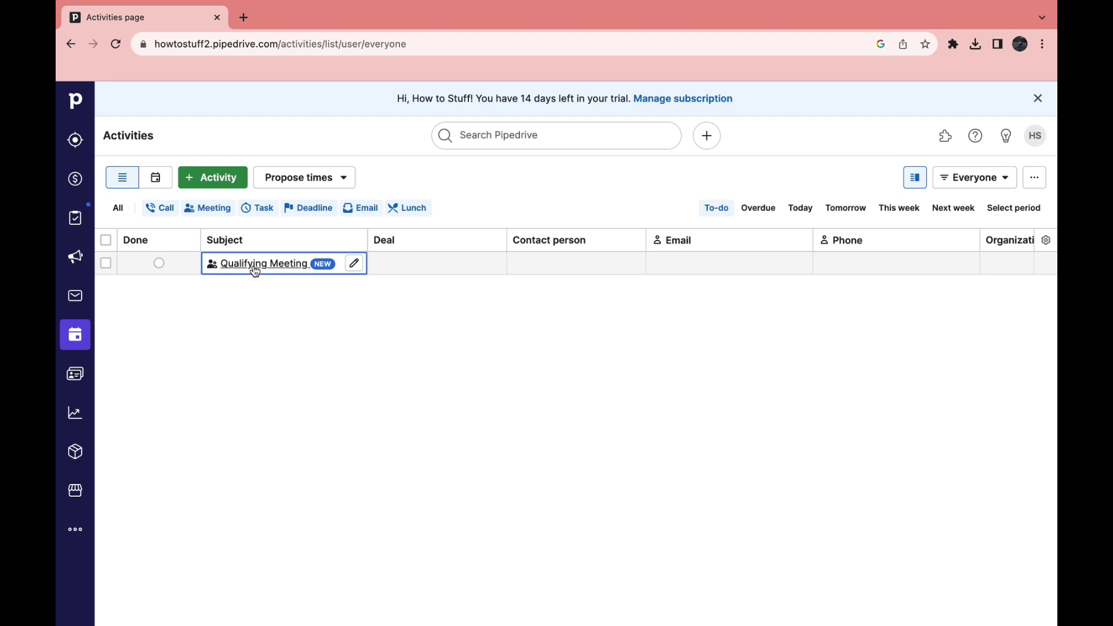
{"action": "scroll", "coordinate": [341, 285], "scroll_direction": "right", "scroll_amount": 8}
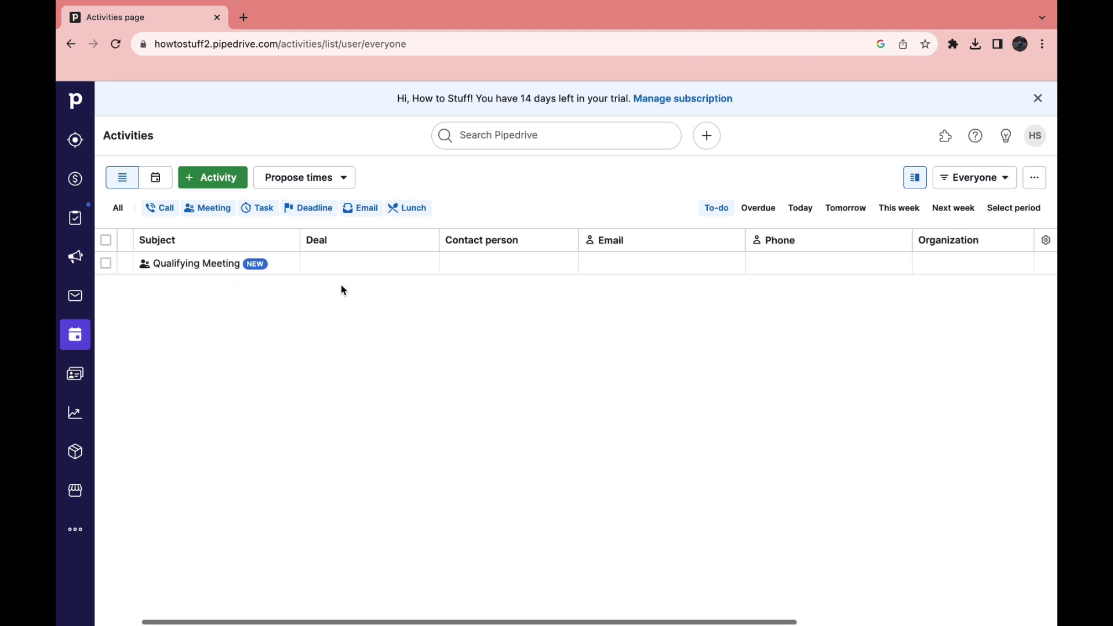
{"action": "left_click", "coordinate": [154, 178]}
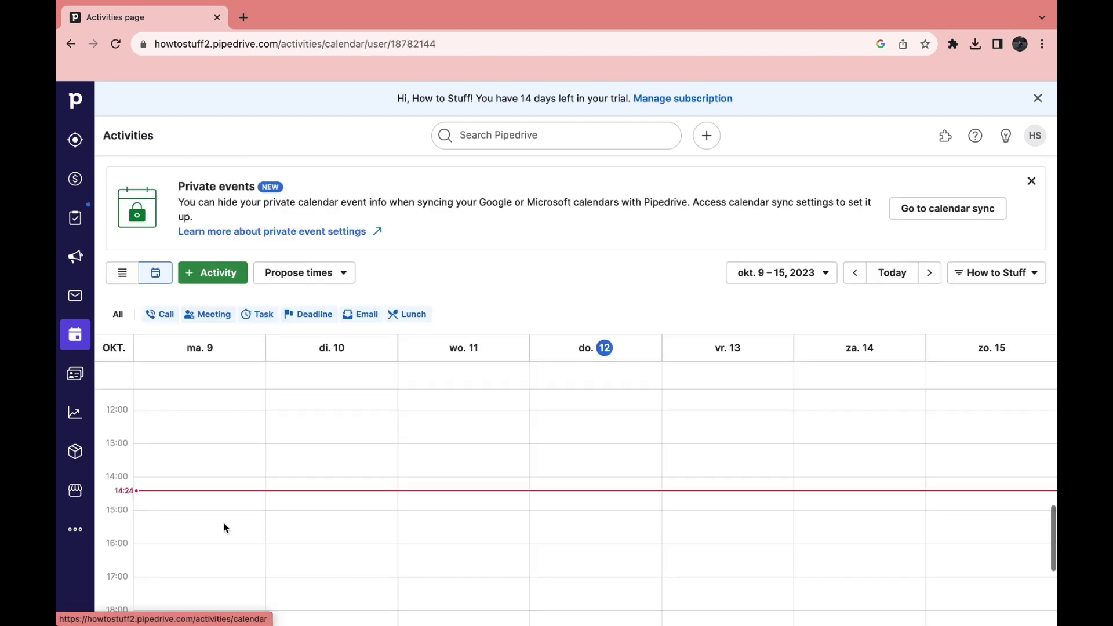
{"action": "scroll", "coordinate": [387, 420], "scroll_direction": "up", "scroll_amount": 5}
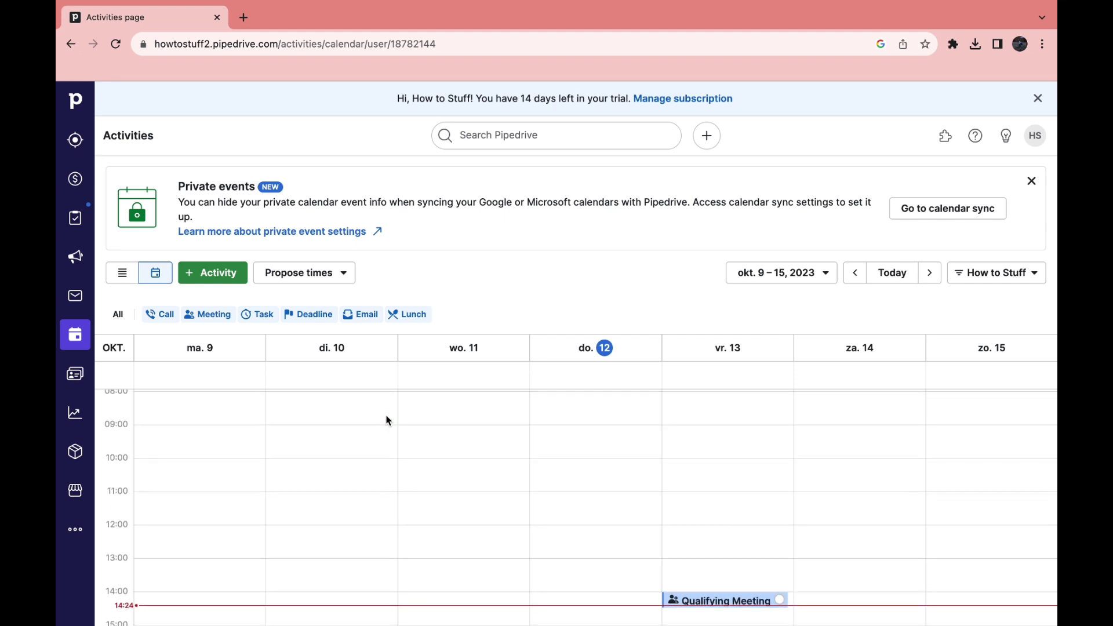
{"action": "scroll", "coordinate": [388, 420], "scroll_direction": "down", "scroll_amount": 3}
{"action": "left_click", "coordinate": [75, 374]}
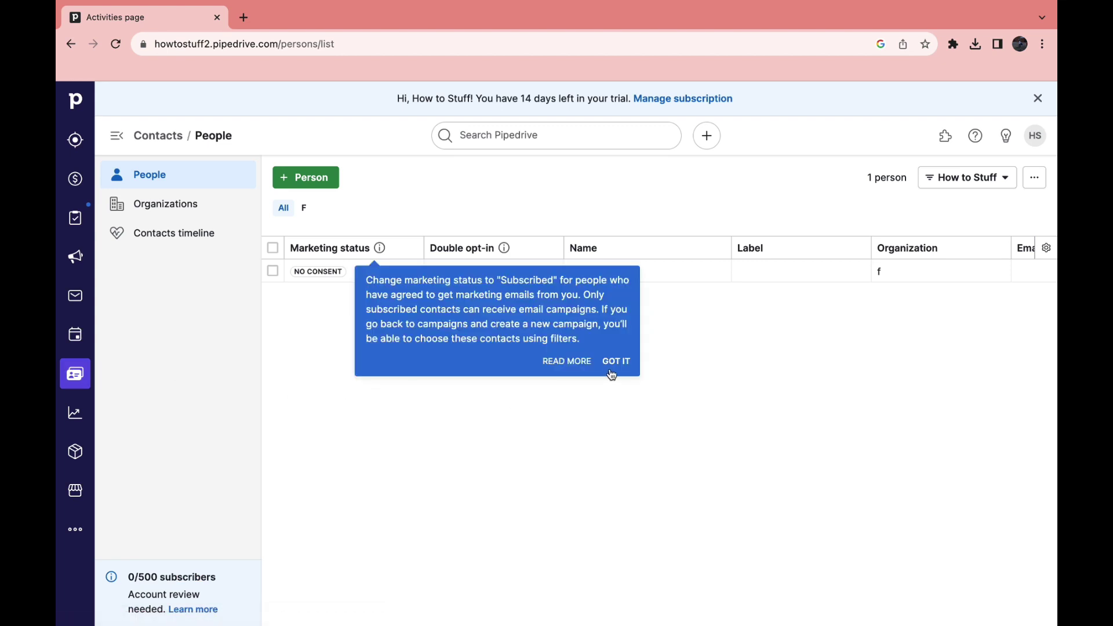
Dismiss the marketing status explanation and close the Add person form without saving
{"action": "left_click", "coordinate": [614, 362]}
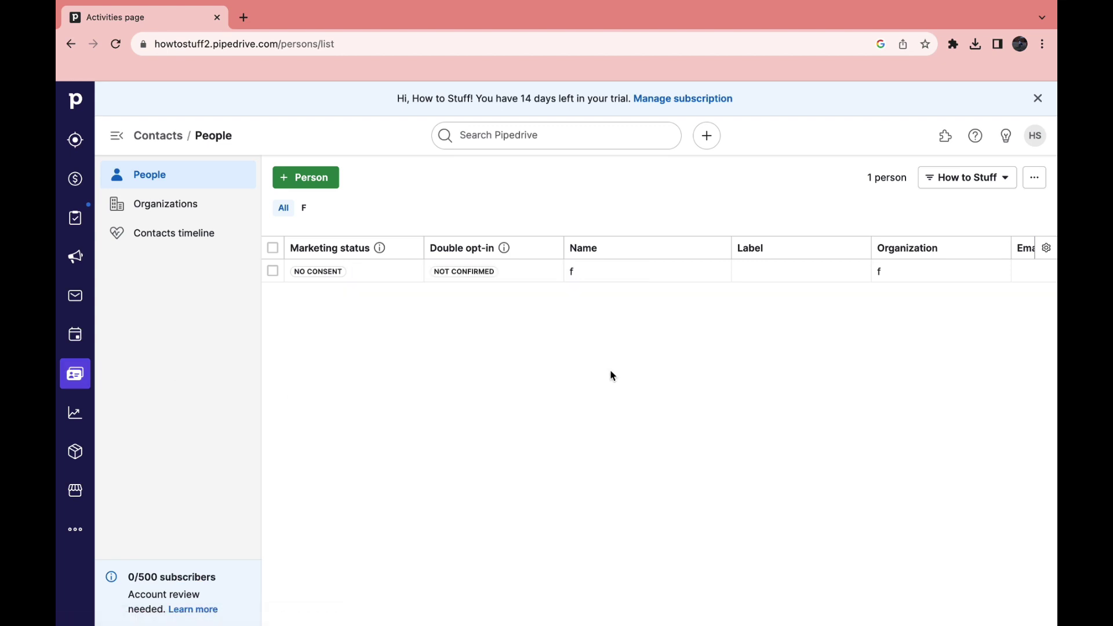
{"action": "left_click", "coordinate": [321, 180]}
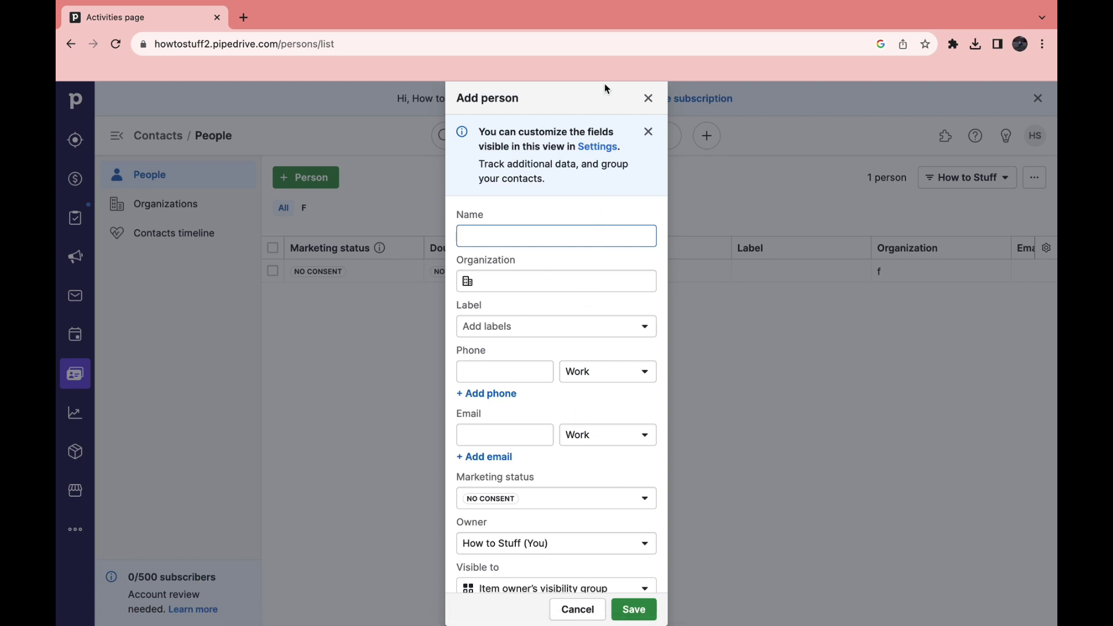
{"action": "left_click", "coordinate": [645, 97]}
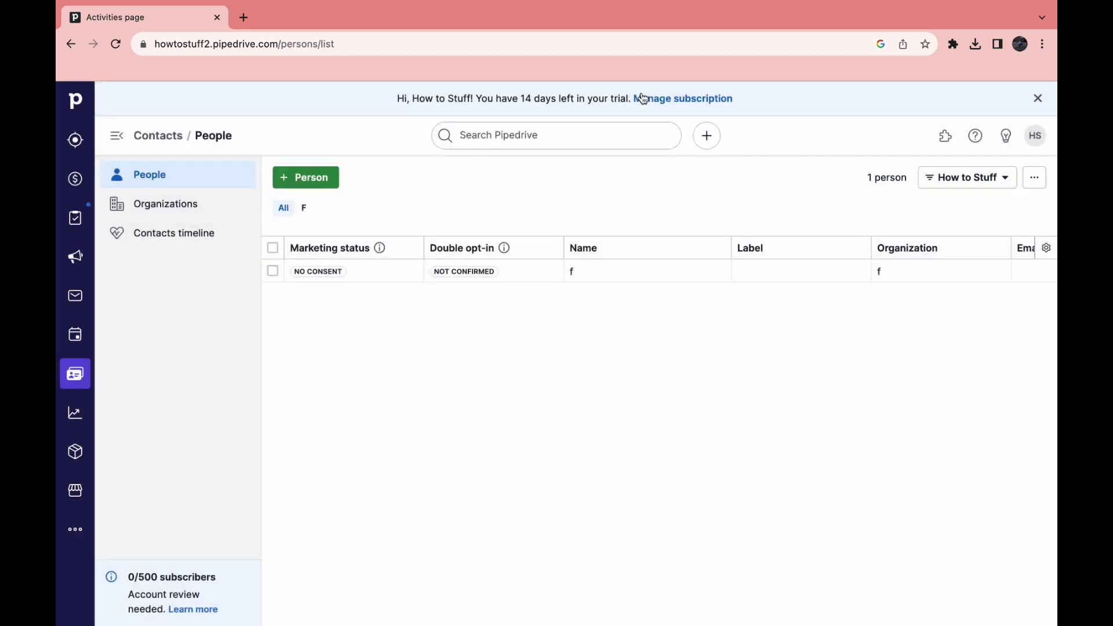
Open Organizations, abandon the new organization form, and go to the Contacts timeline
{"action": "left_click", "coordinate": [169, 200]}
{"action": "left_click", "coordinate": [320, 178]}
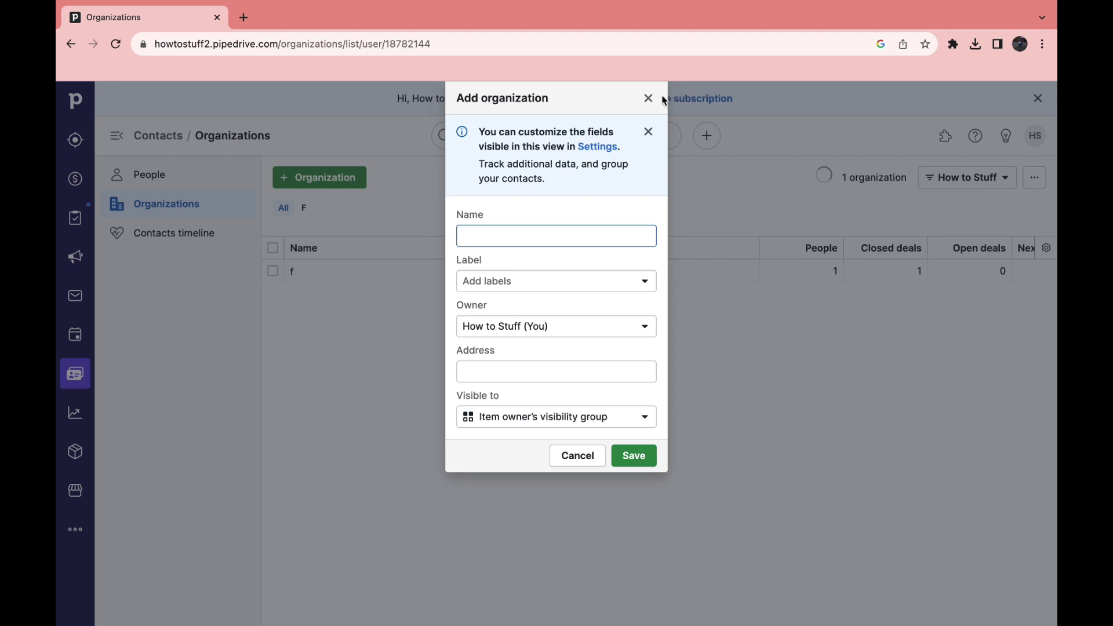
{"action": "left_click", "coordinate": [191, 244]}
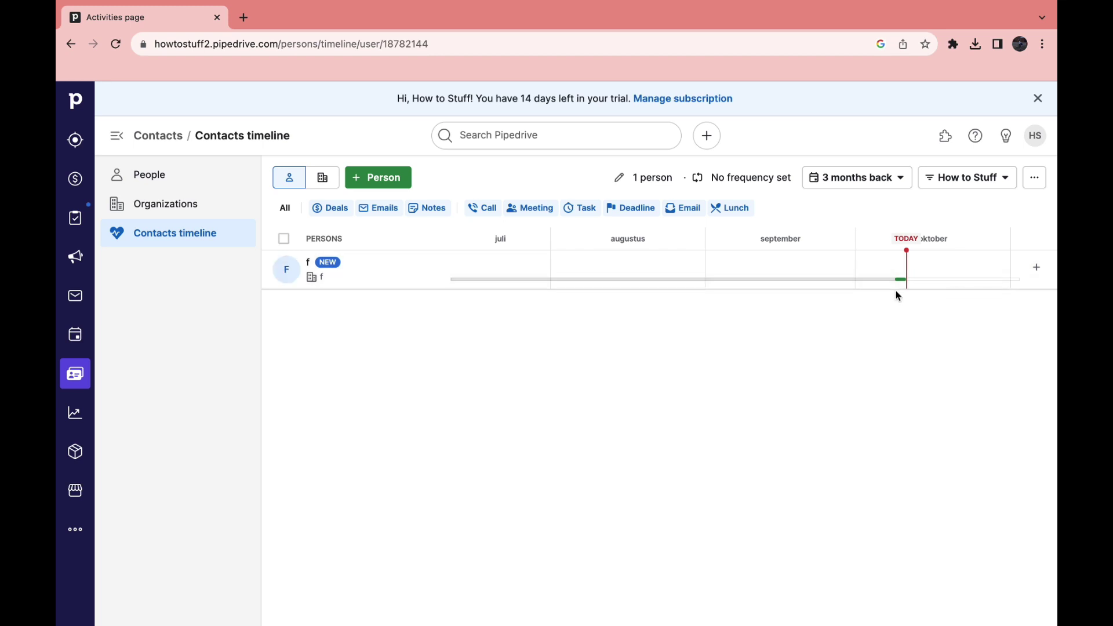
Open the Insights dashboard and highlight its 'Win rate is 100%' line
{"action": "left_click", "coordinate": [74, 419]}
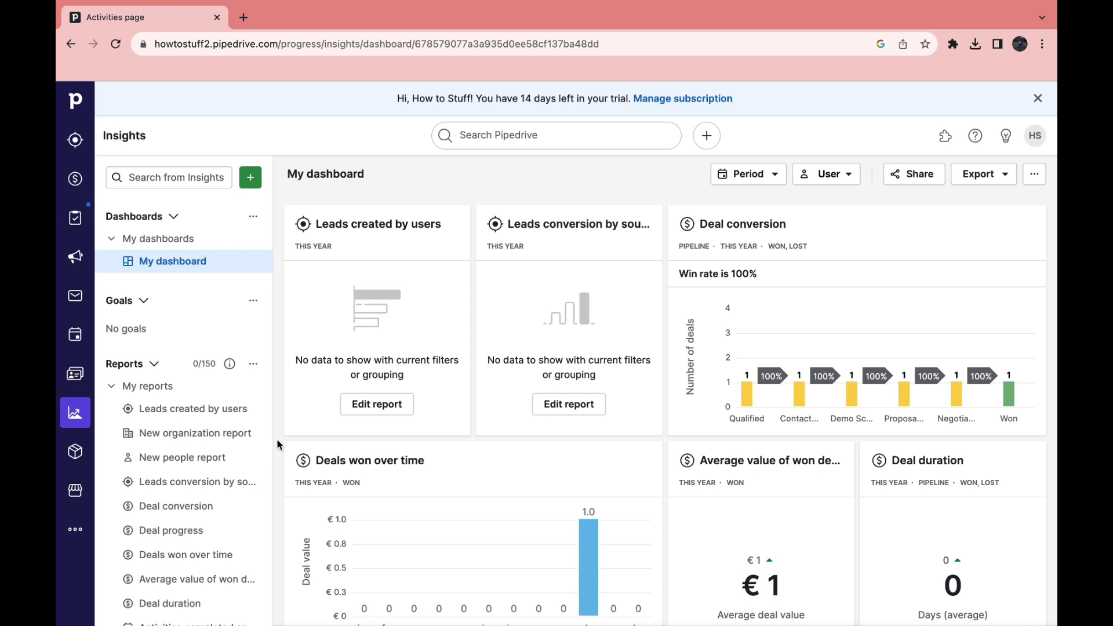
{"action": "scroll", "coordinate": [678, 279], "scroll_direction": "down", "scroll_amount": 1}
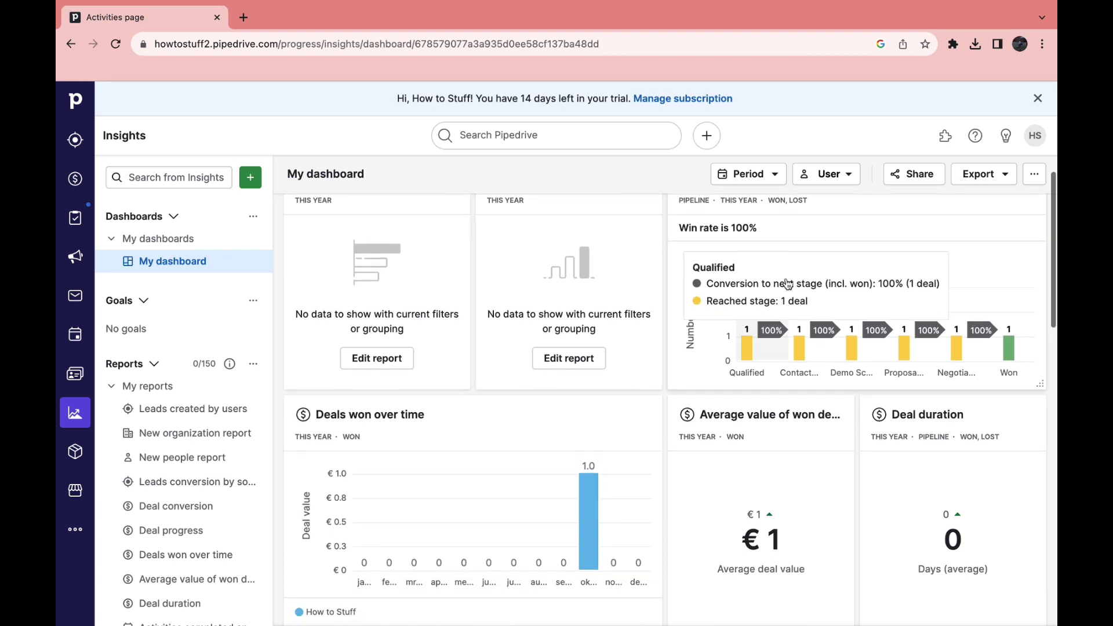
{"action": "left_click_drag", "start_coordinate": [679, 227], "coordinate": [757, 228]}
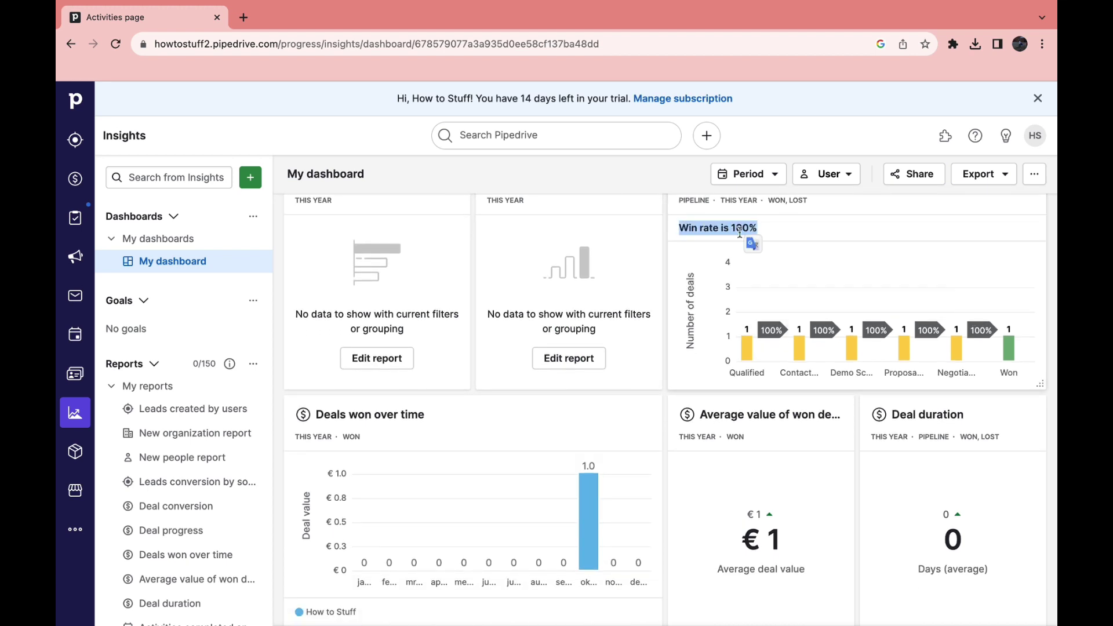
Show the deals pipeline as a list and scroll through it
{"action": "left_click", "coordinate": [81, 181]}
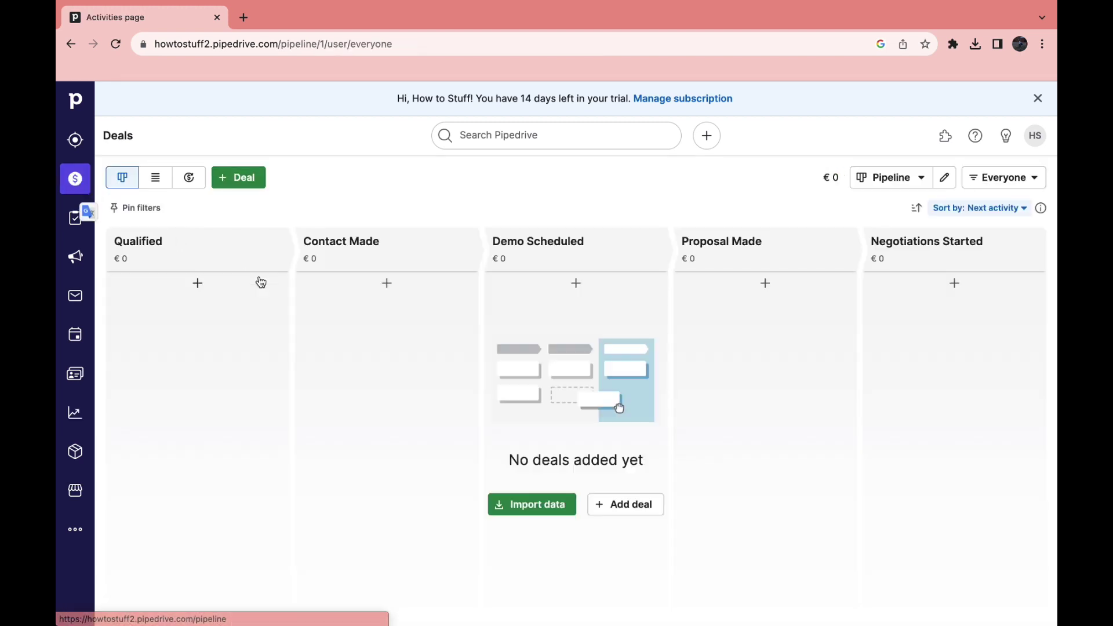
{"action": "left_click", "coordinate": [155, 177]}
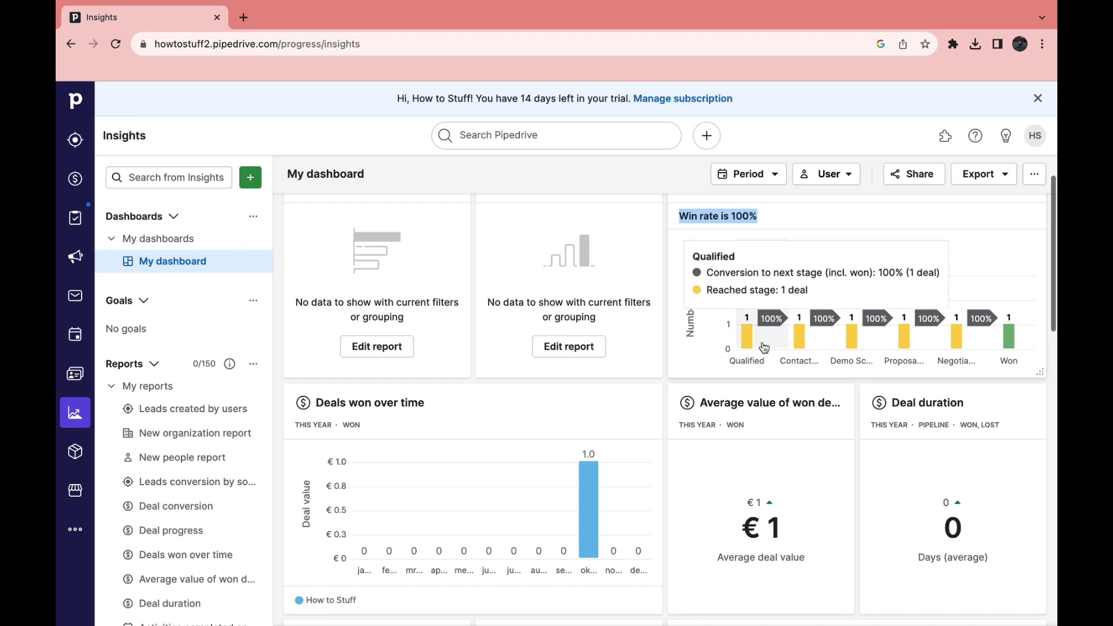
{"action": "scroll", "coordinate": [764, 347], "scroll_direction": "down", "scroll_amount": 2}
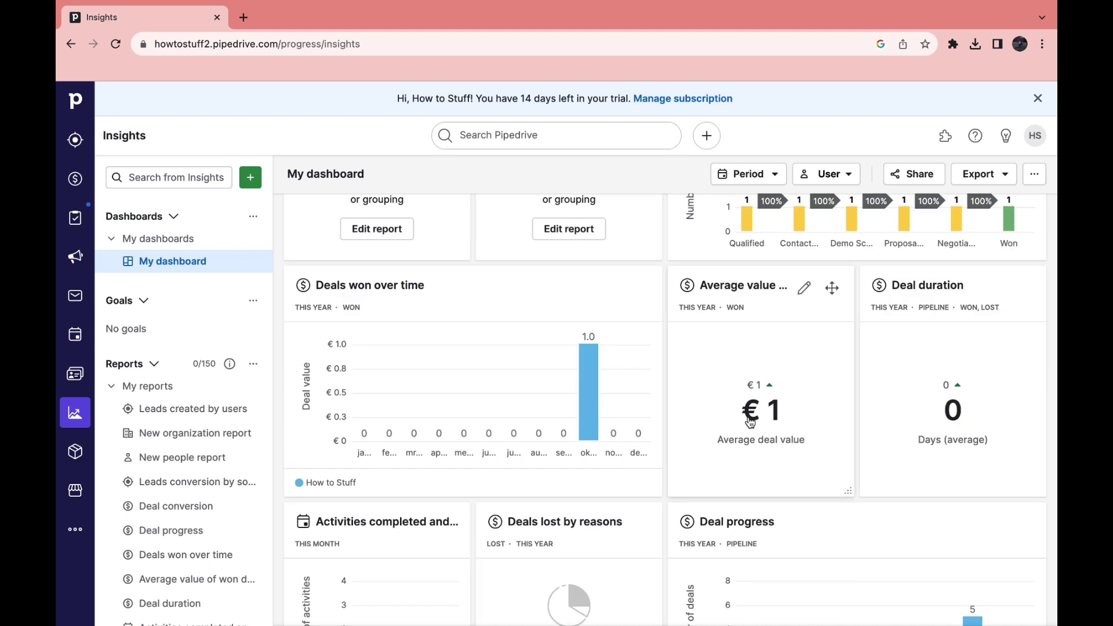
{"action": "scroll", "coordinate": [751, 422], "scroll_direction": "down", "scroll_amount": 3}
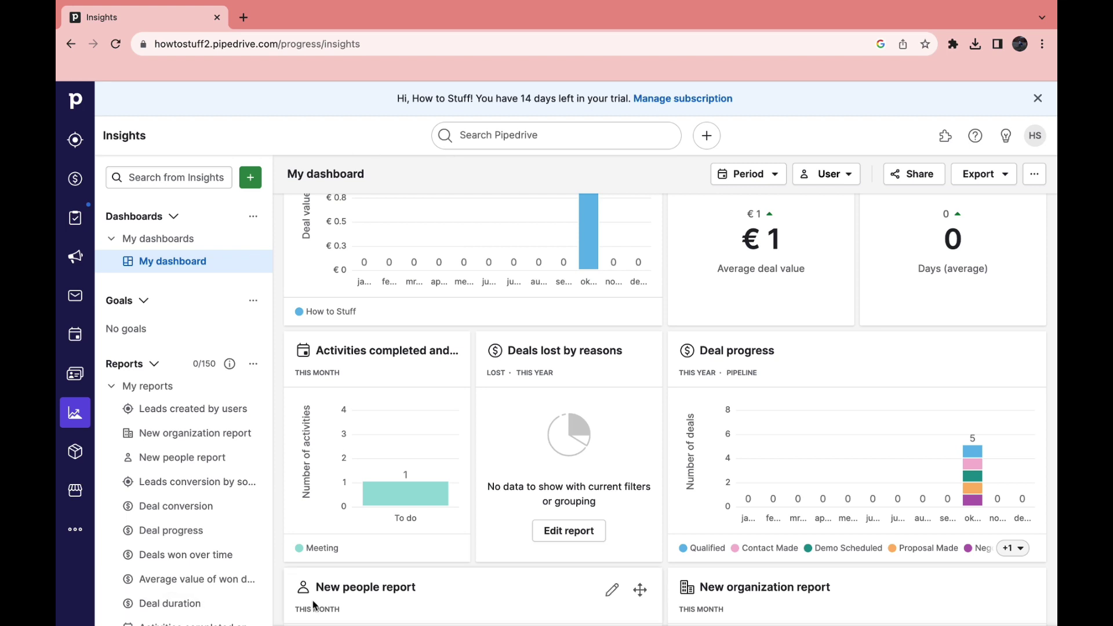
{"action": "scroll", "coordinate": [521, 458], "scroll_direction": "down", "scroll_amount": 1}
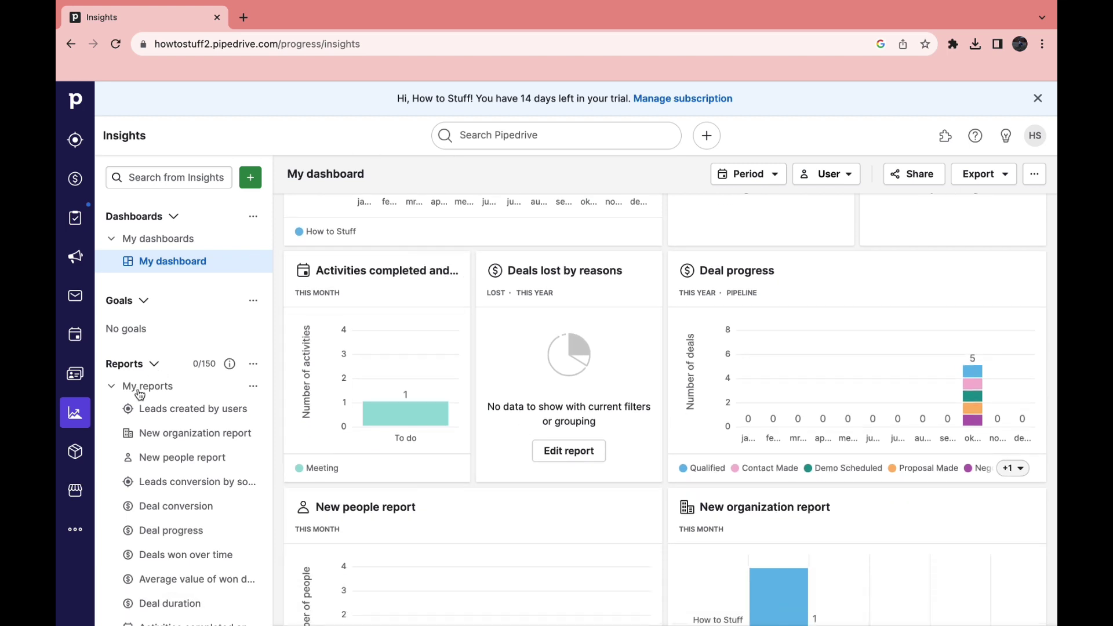
{"action": "scroll", "coordinate": [202, 539], "scroll_direction": "down", "scroll_amount": 2}
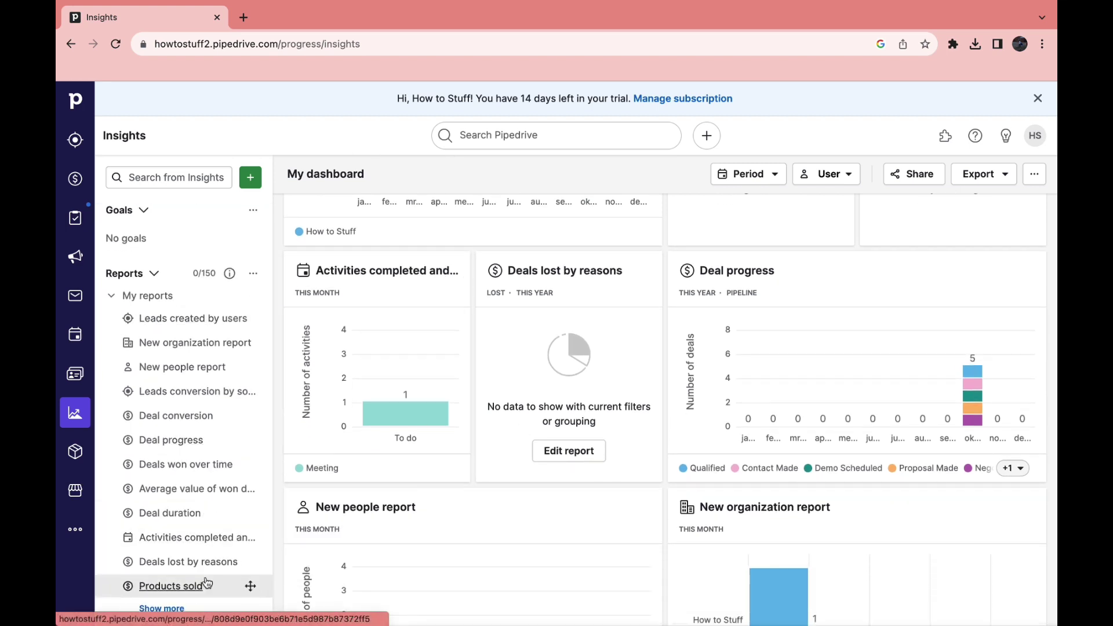
{"action": "scroll", "coordinate": [447, 415], "scroll_direction": "down", "scroll_amount": 3}
Start a new product, discard the form without saving, and go to the app Marketplace
{"action": "left_click", "coordinate": [75, 452]}
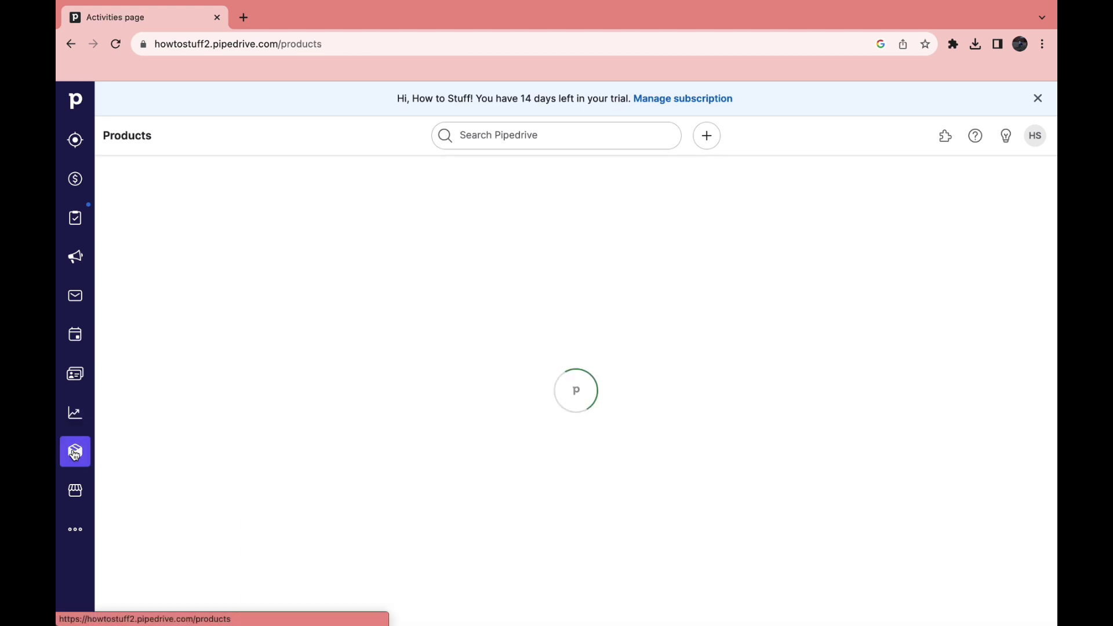
{"action": "left_click", "coordinate": [141, 255]}
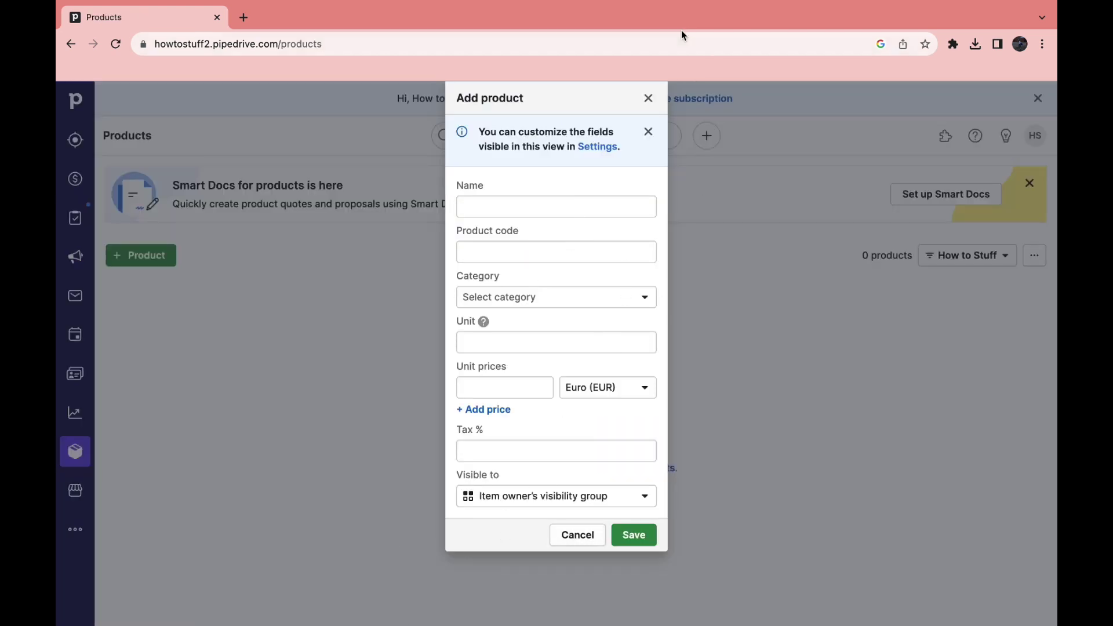
{"action": "left_click", "coordinate": [648, 97]}
{"action": "left_click", "coordinate": [80, 490]}
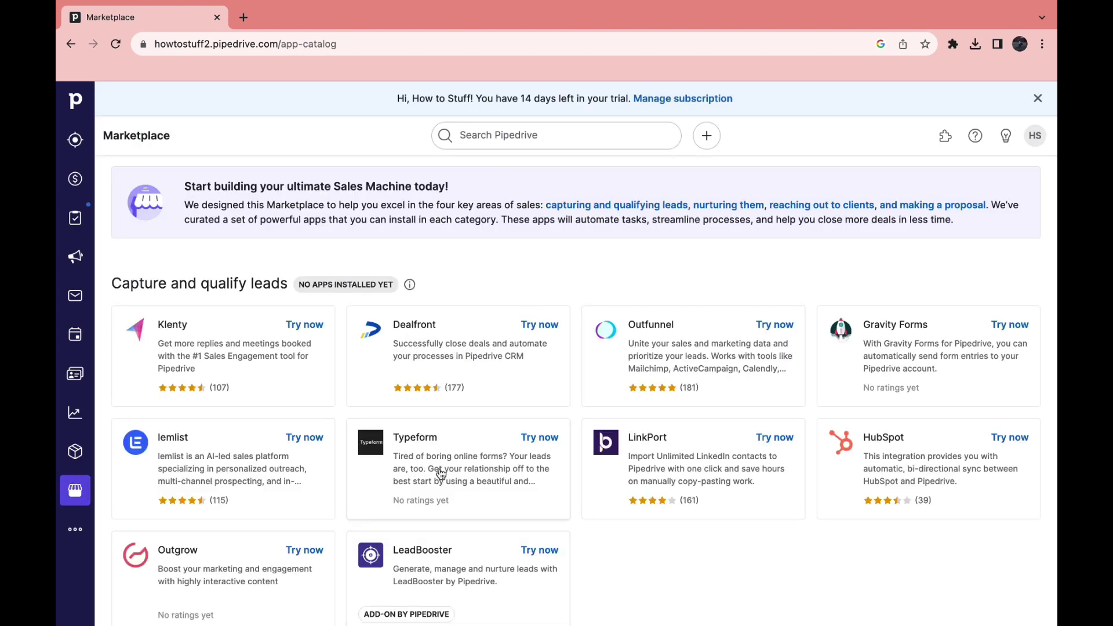
Scroll through the Marketplace apps, then open the additional sections panel to reach Leads Live Chat
{"action": "scroll", "coordinate": [442, 473], "scroll_direction": "down", "scroll_amount": 2}
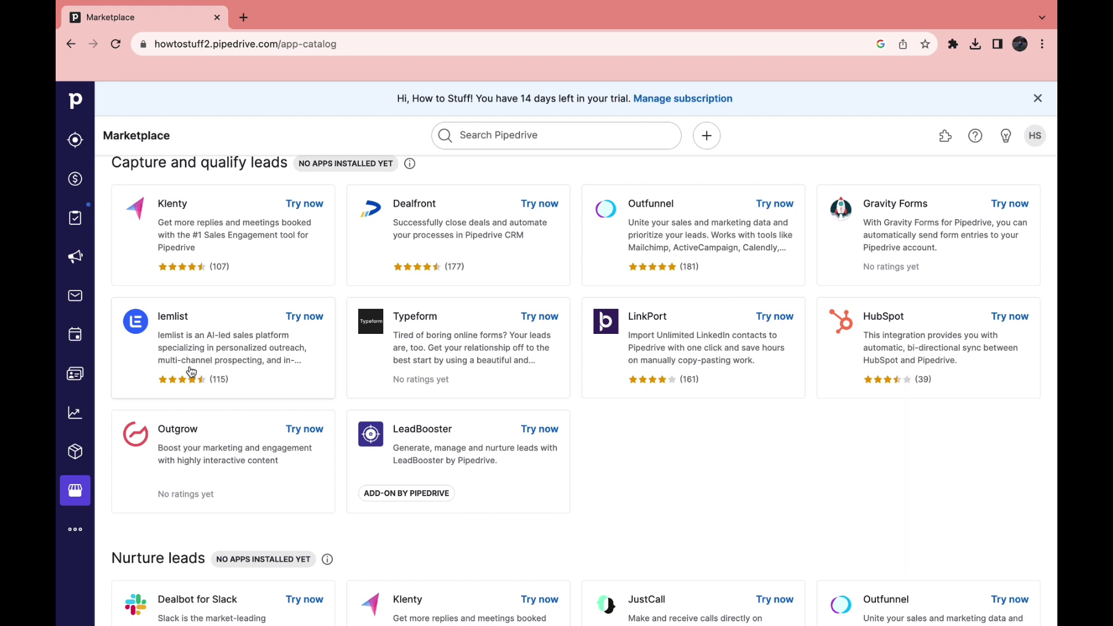
{"action": "scroll", "coordinate": [235, 369], "scroll_direction": "down", "scroll_amount": 15}
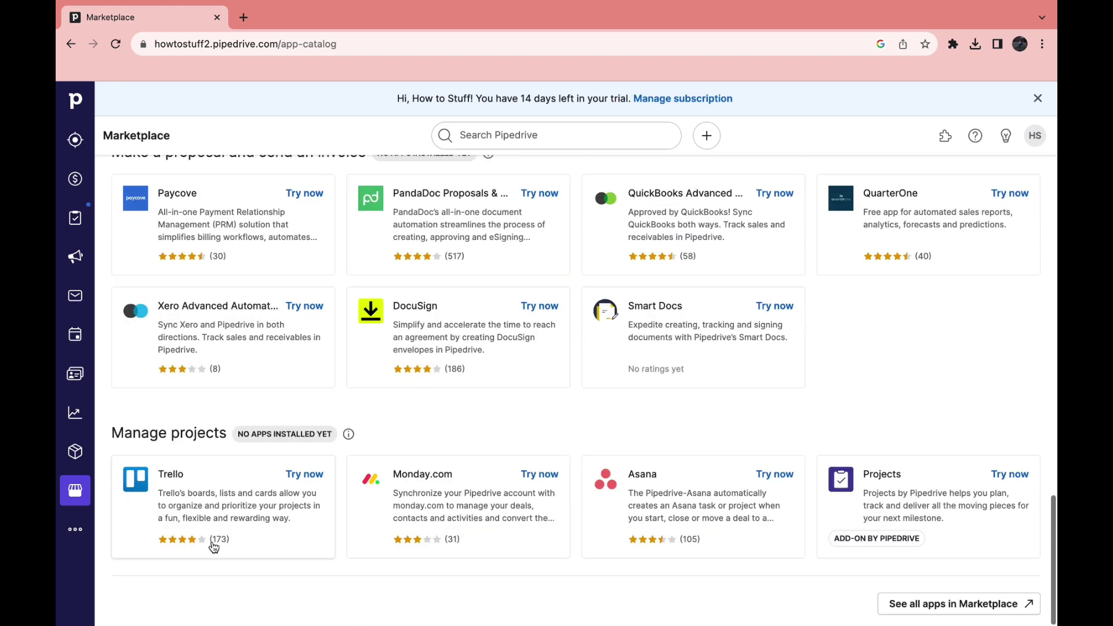
{"action": "left_click", "coordinate": [84, 528]}
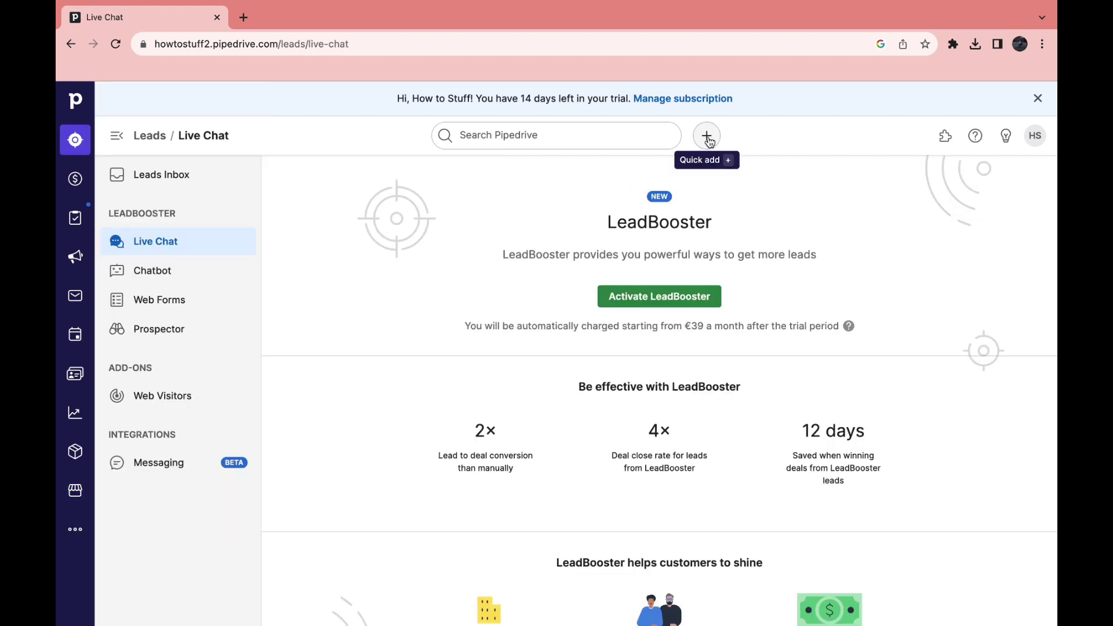
Quick-add a deal for new contact 'd' in the Negotiations Started stage and save it
{"action": "left_click", "coordinate": [707, 136]}
{"action": "left_click", "coordinate": [707, 136]}
{"action": "left_click", "coordinate": [707, 135]}
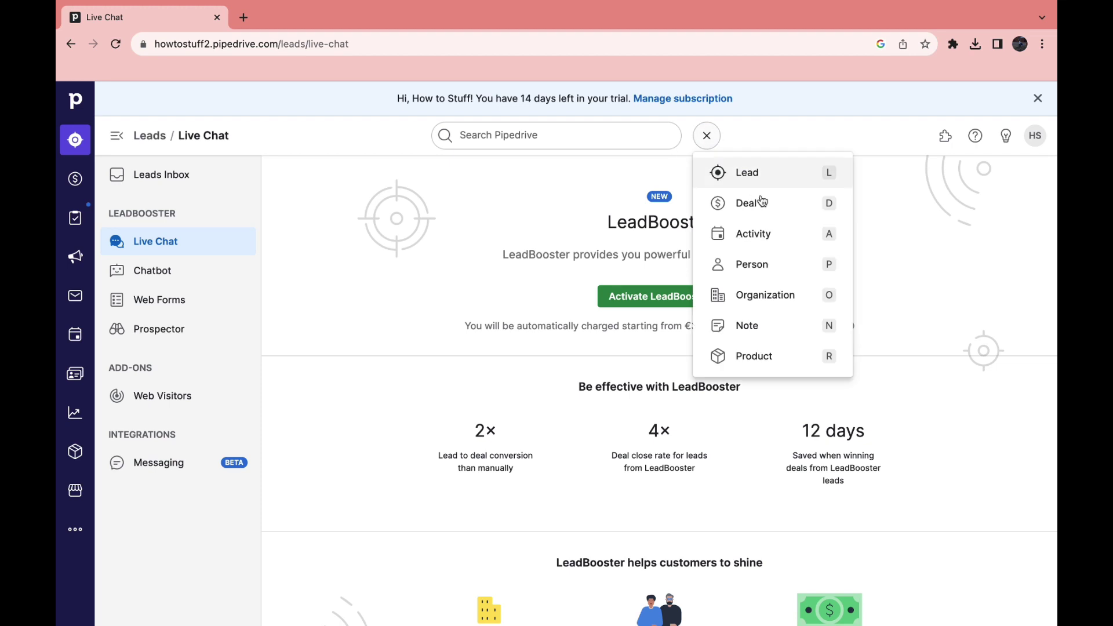
{"action": "left_click", "coordinate": [749, 201]}
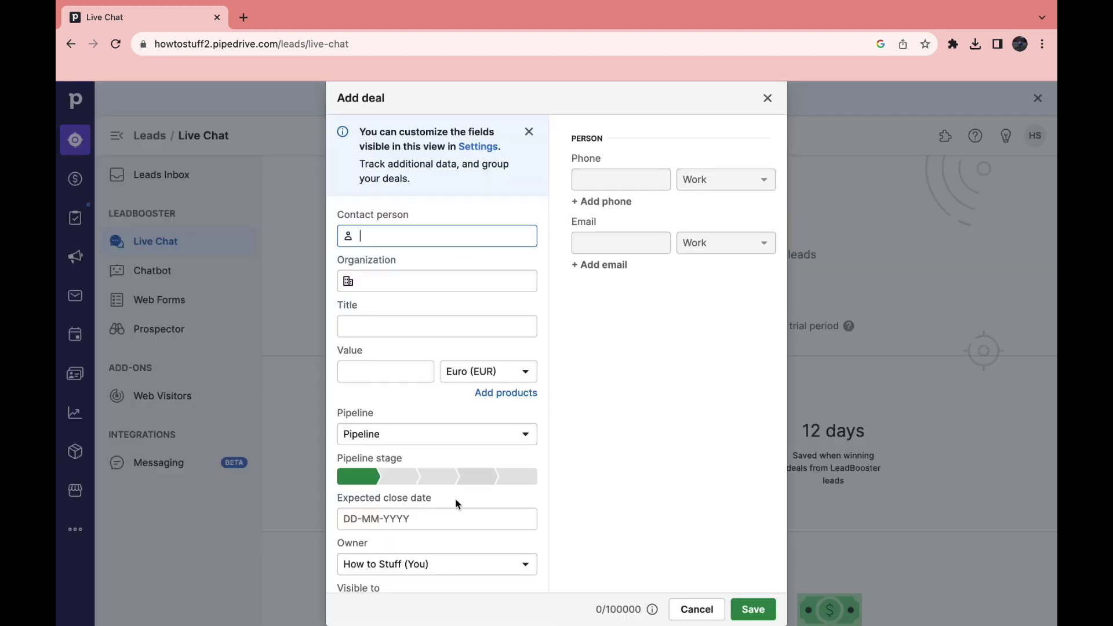
{"action": "type", "text": "d"}
{"action": "left_click", "coordinate": [515, 476]}
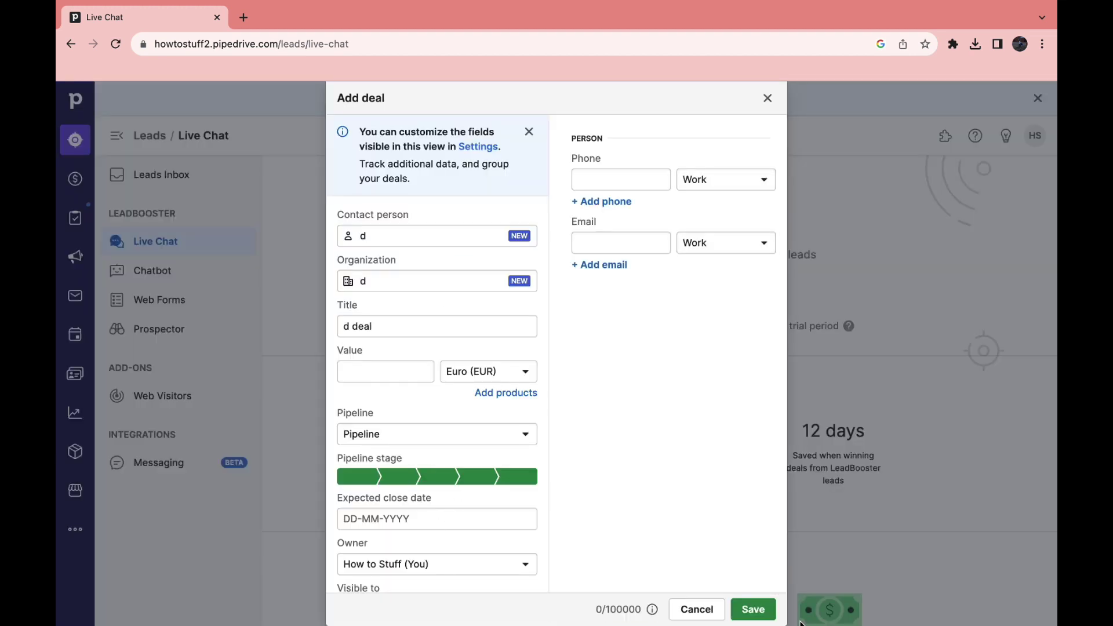
{"action": "left_click", "coordinate": [771, 611]}
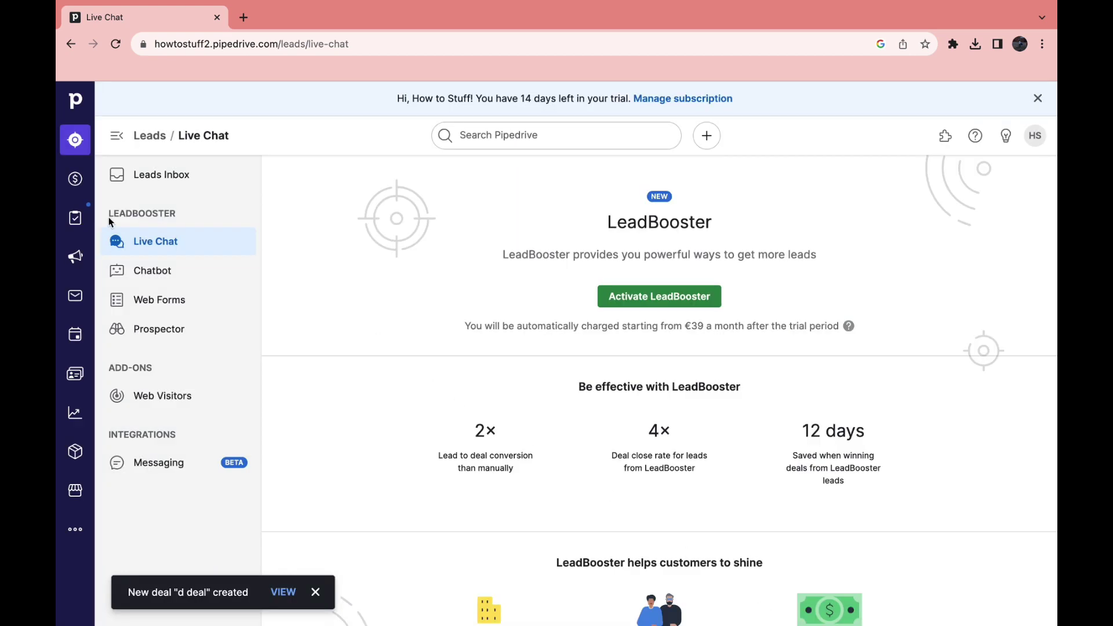
Open the Deals list to see 'f deal' and the new 'd deal'
{"action": "left_click", "coordinate": [75, 178]}
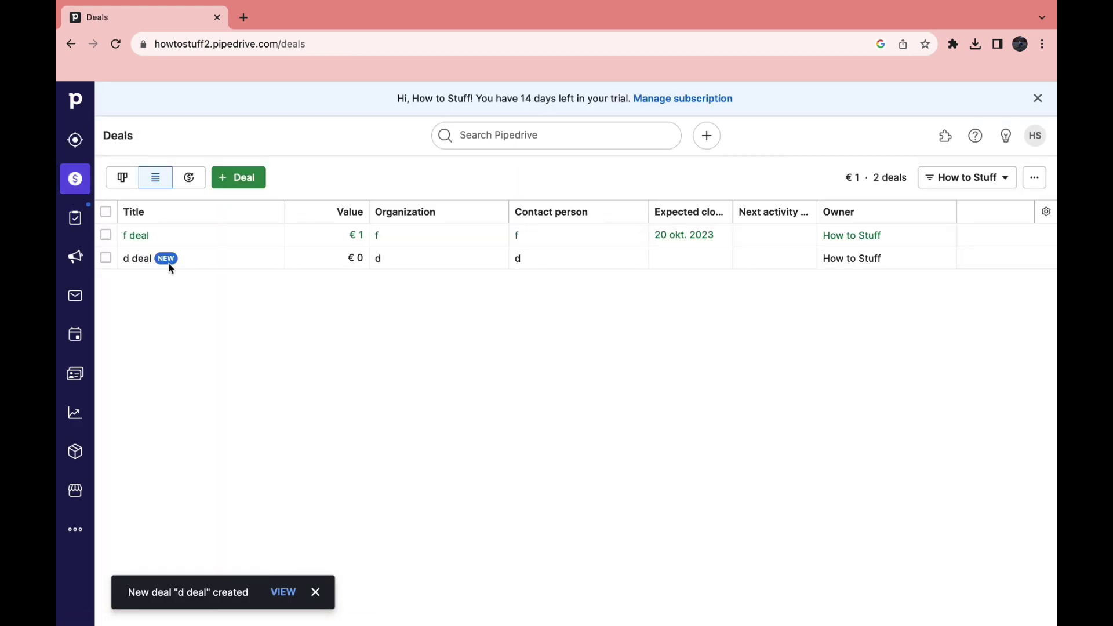